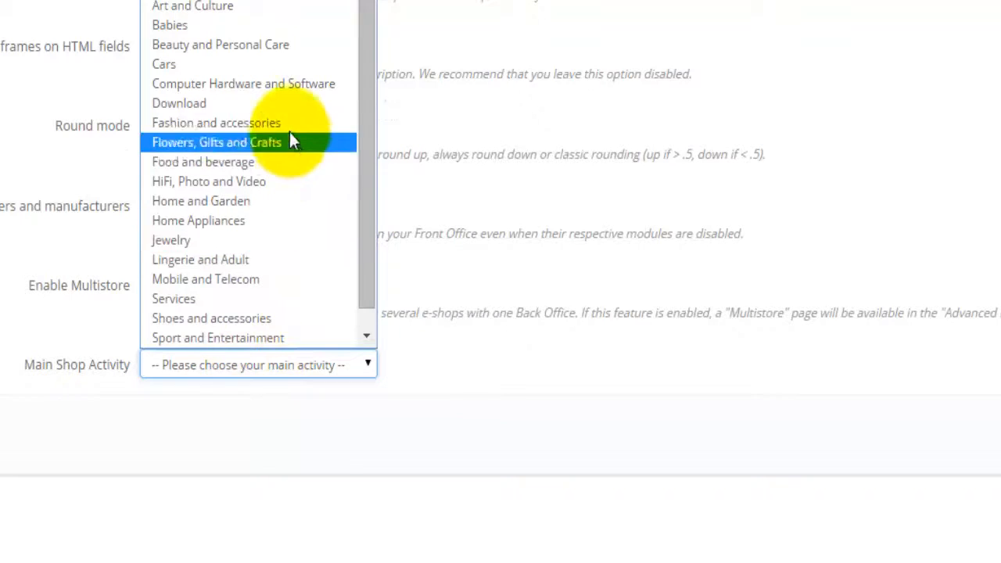
Step: Set the main shop activity to Fashion and accessories and save the general preferences
{"action": "left_click", "coordinate": [289, 125]}
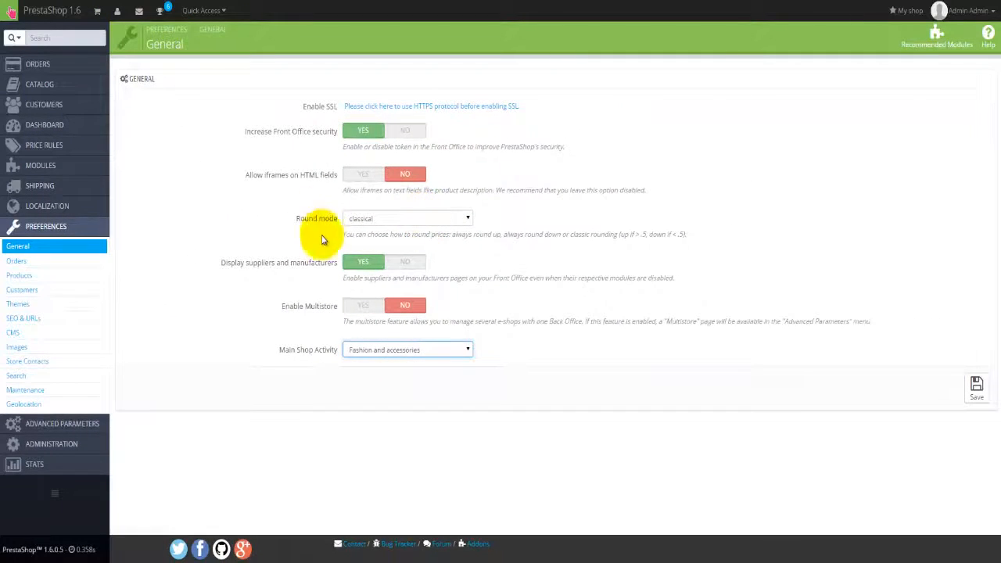
{"action": "left_click", "coordinate": [973, 397]}
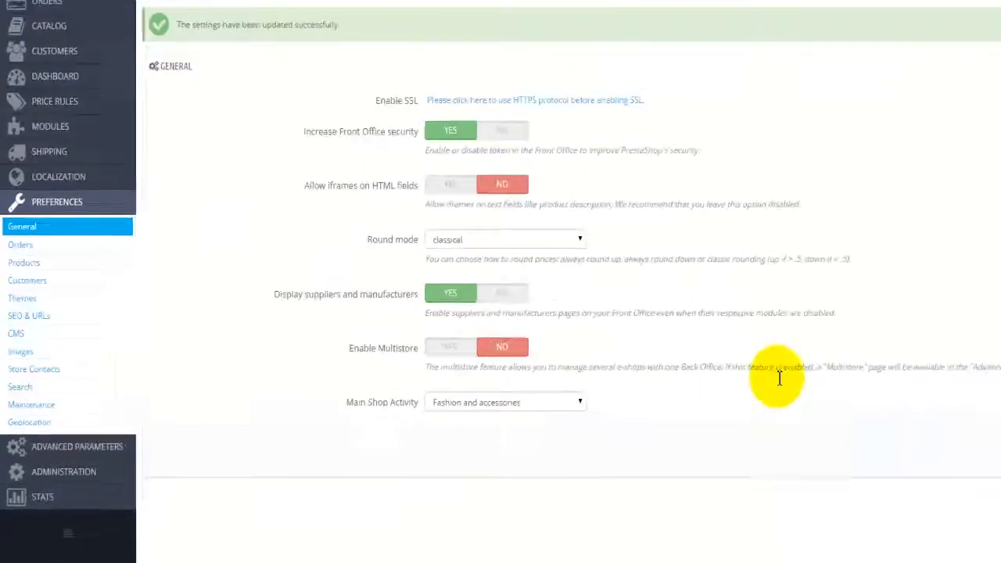
Step: In the order preferences, choose One-page checkout with Terms and conditions of use as the conditions page, and save
{"action": "left_click", "coordinate": [20, 244]}
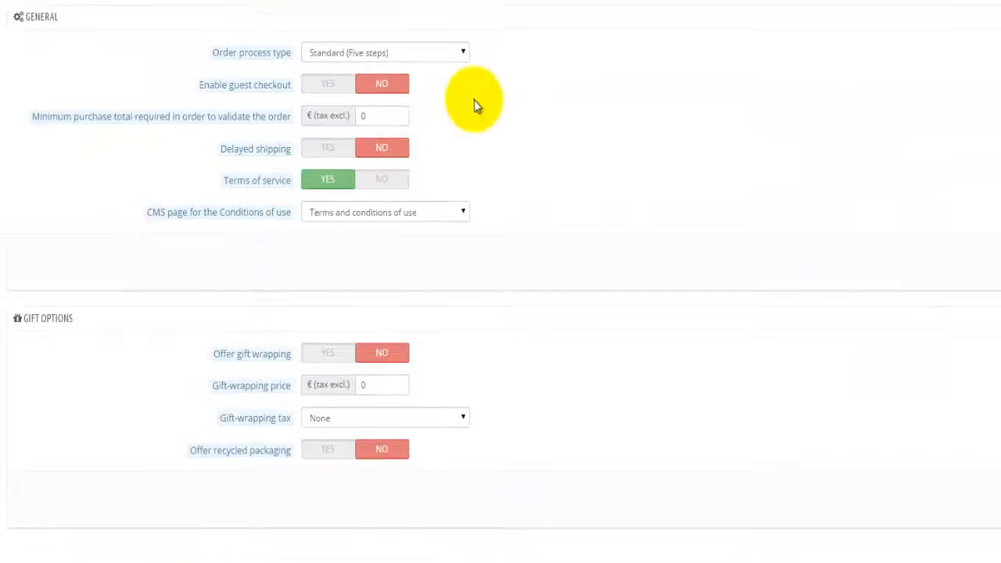
{"action": "left_click", "coordinate": [463, 55]}
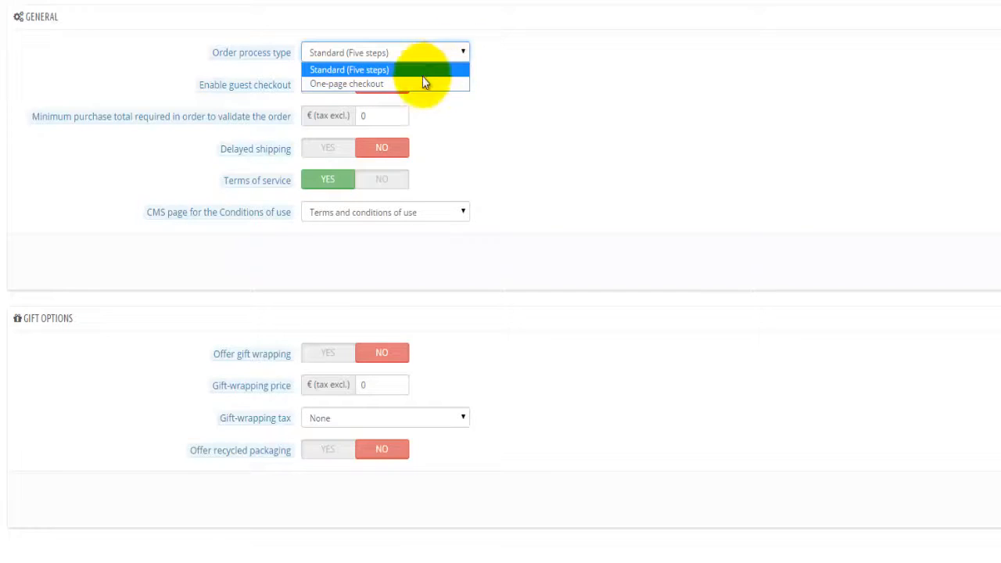
{"action": "left_click", "coordinate": [367, 83]}
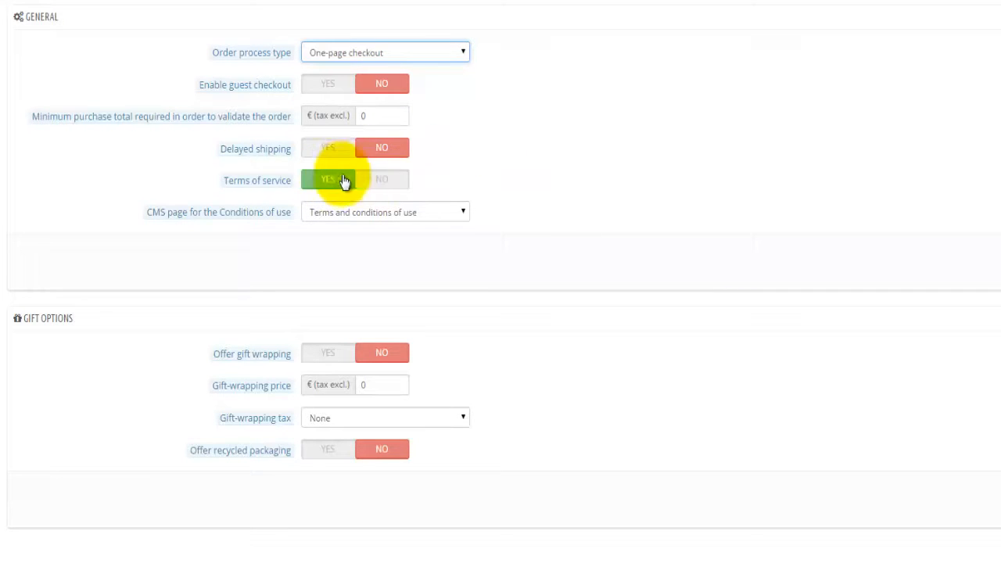
{"action": "left_click", "coordinate": [395, 216]}
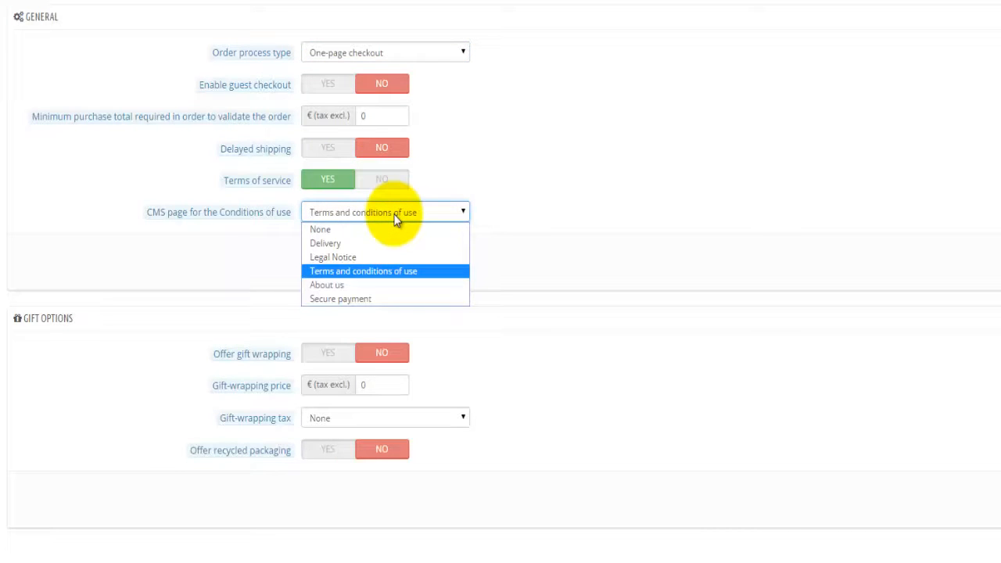
{"action": "left_click", "coordinate": [449, 274]}
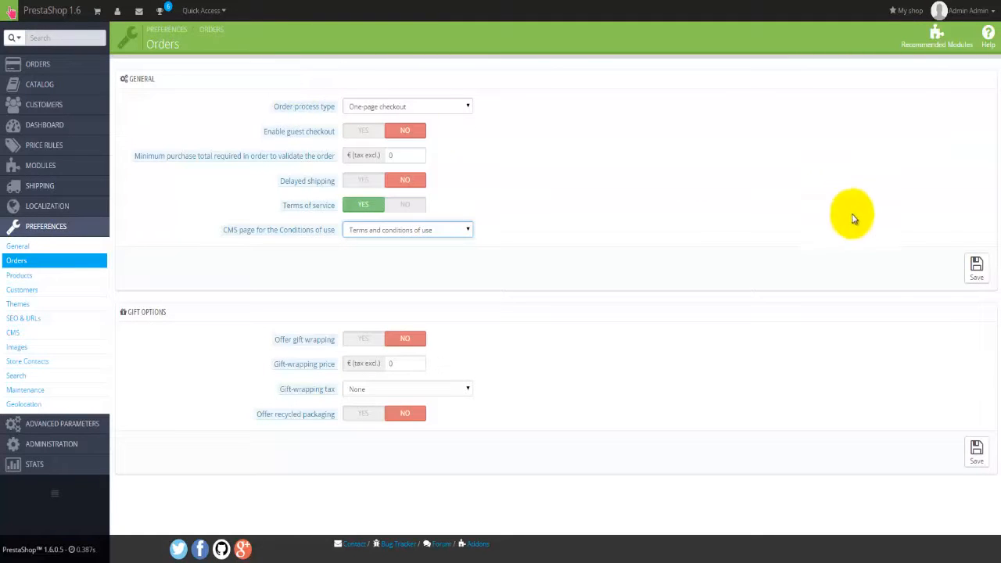
{"action": "left_click", "coordinate": [979, 268]}
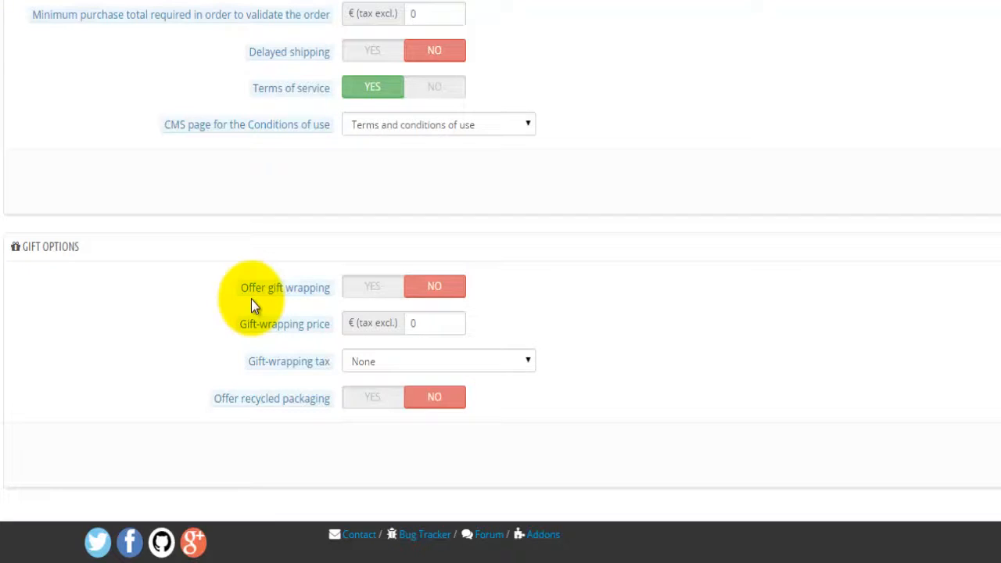
Step: Offer gift wrapping at a price of 10 € (tax excl.) with gift-wrapping tax None, and save the gift options
{"action": "left_click", "coordinate": [360, 295]}
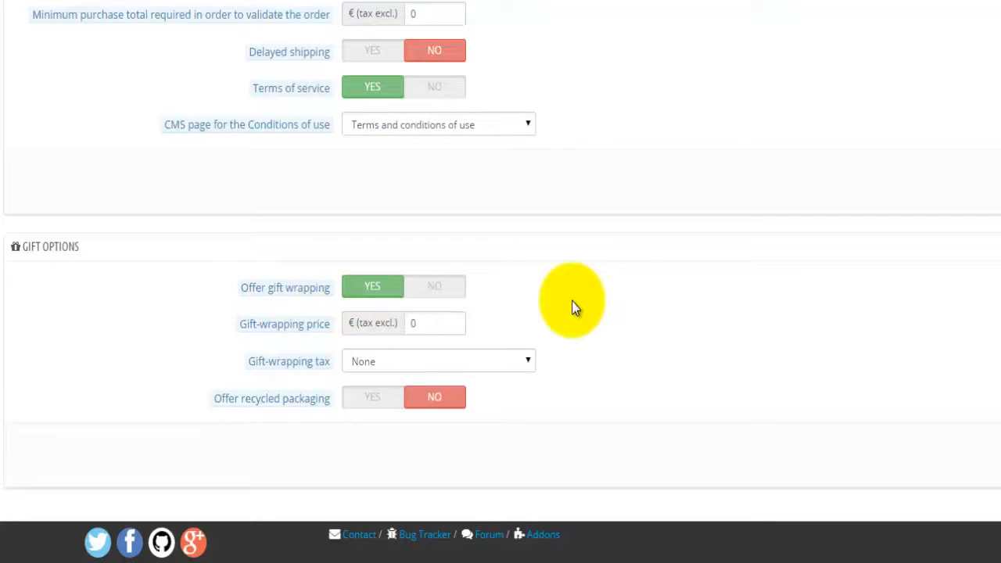
{"action": "left_click", "coordinate": [434, 320]}
{"action": "key", "text": "BackSpace"}
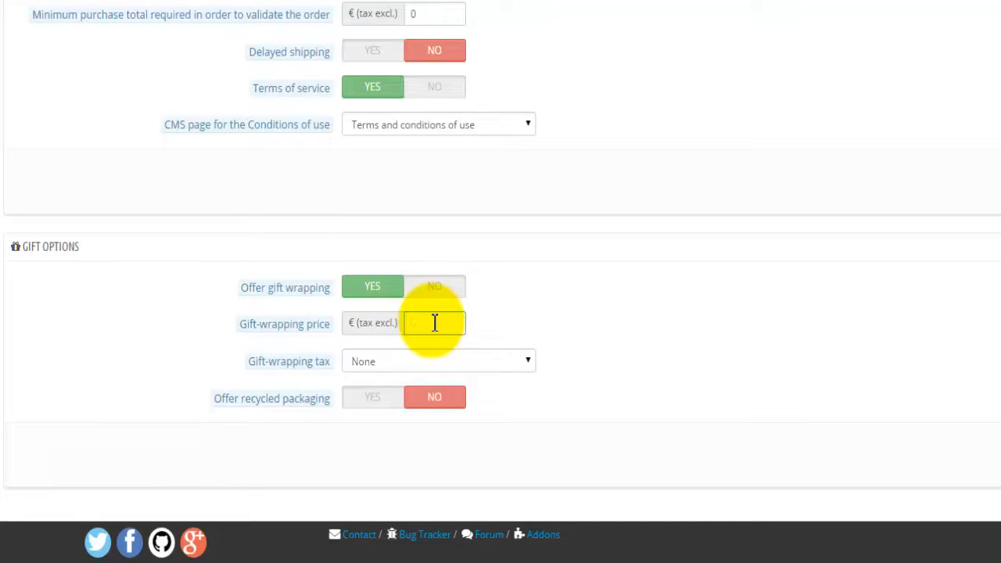
{"action": "type", "text": "10"}
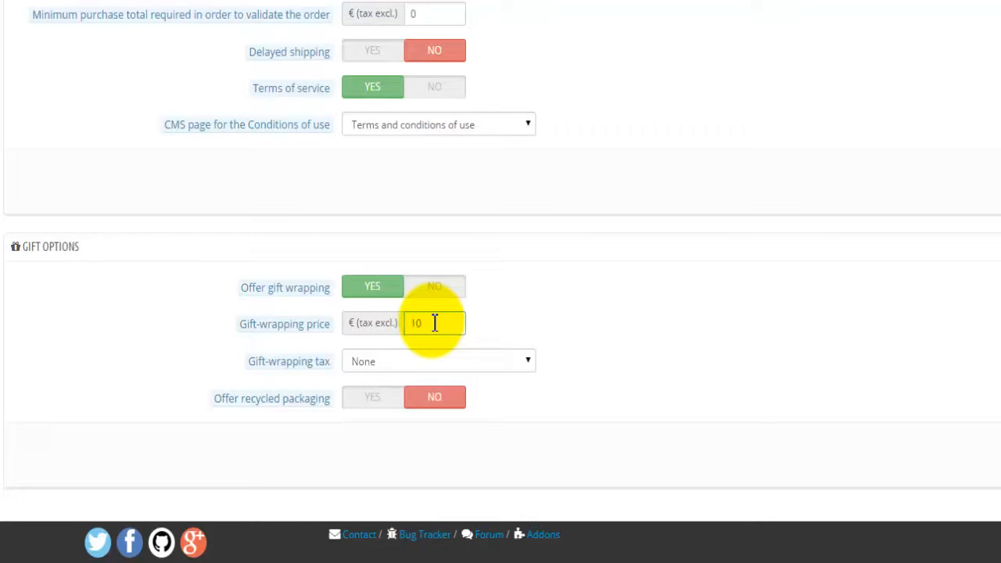
{"action": "left_click", "coordinate": [689, 326]}
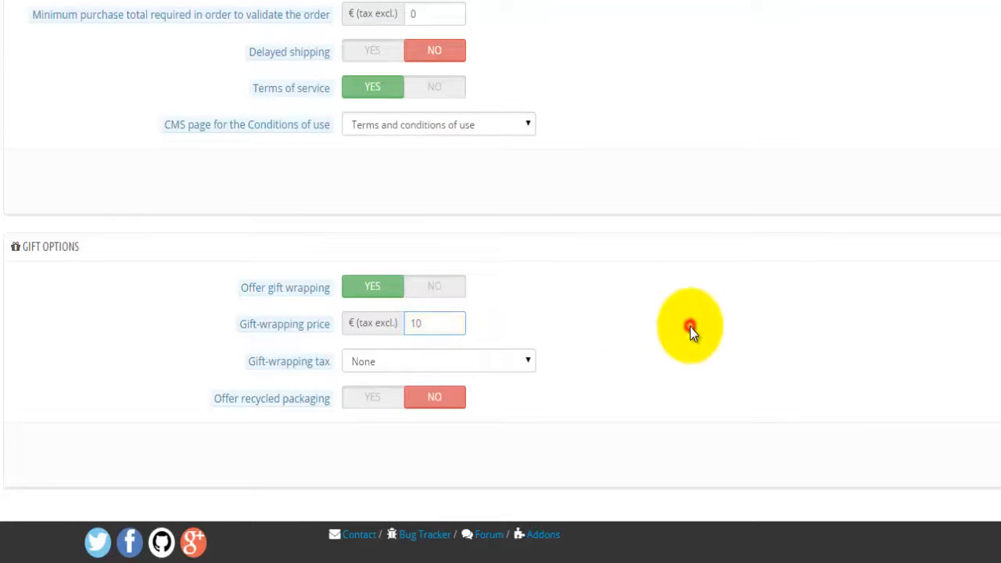
{"action": "left_click", "coordinate": [489, 362]}
{"action": "left_click", "coordinate": [490, 359]}
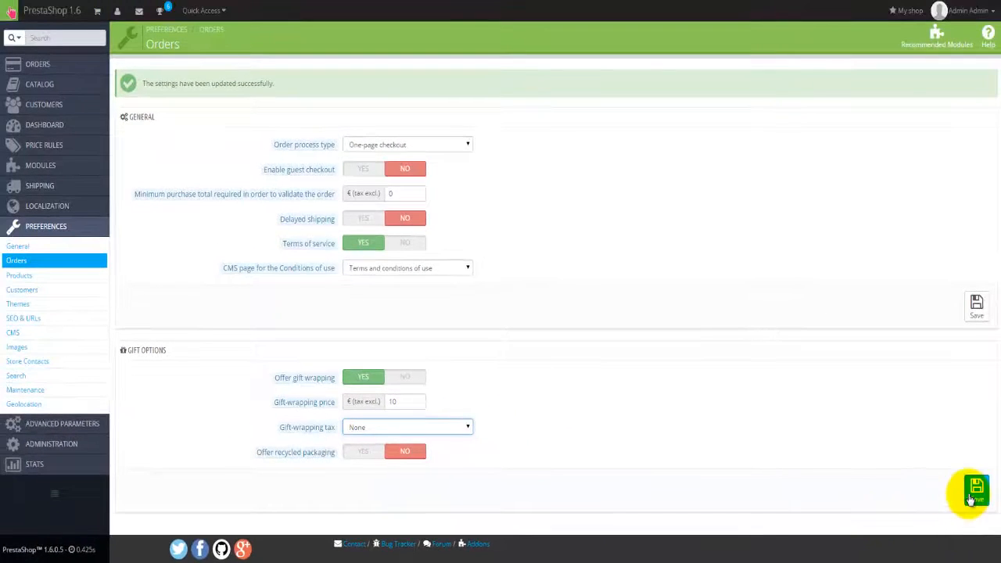
{"action": "left_click", "coordinate": [972, 494]}
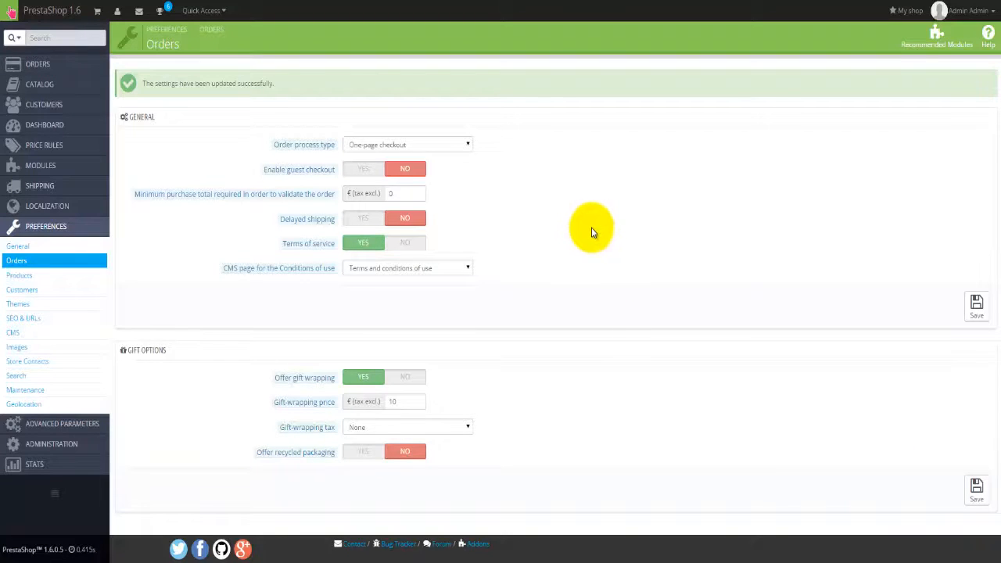
Step: In the product preferences, set the product comparison limit to 4 and save the general product settings
{"action": "left_click", "coordinate": [31, 276]}
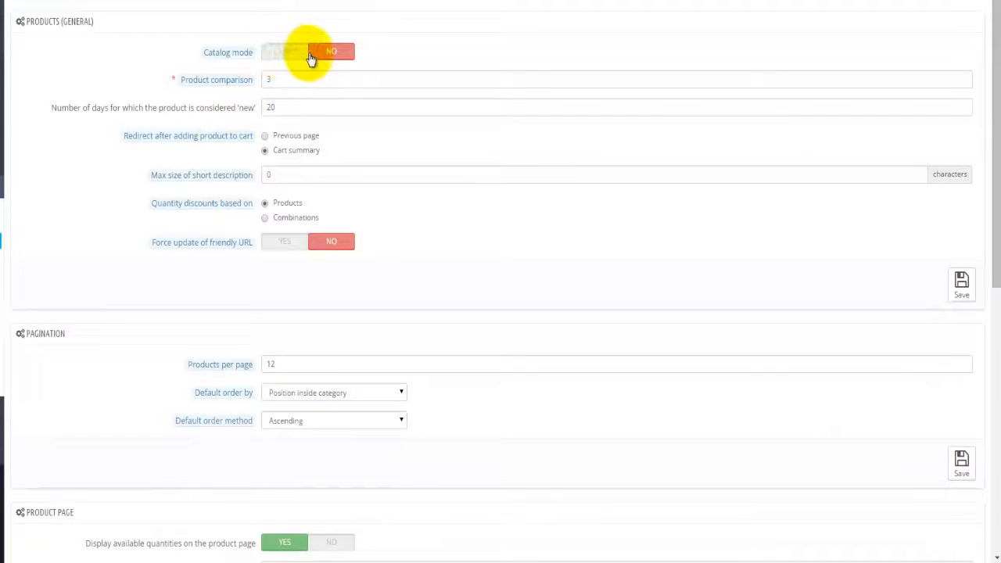
{"action": "left_click", "coordinate": [290, 82]}
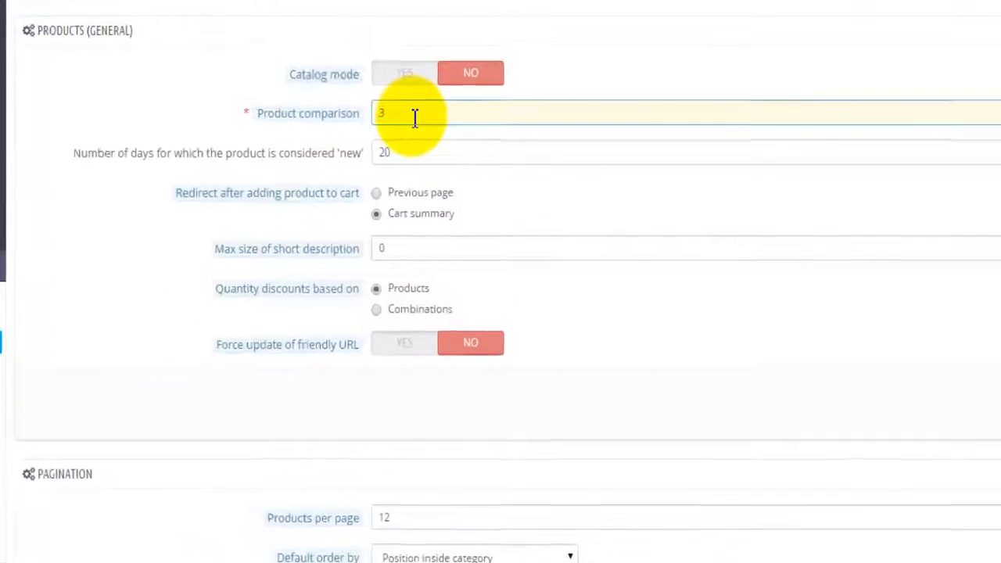
{"action": "key", "text": "BackSpace"}
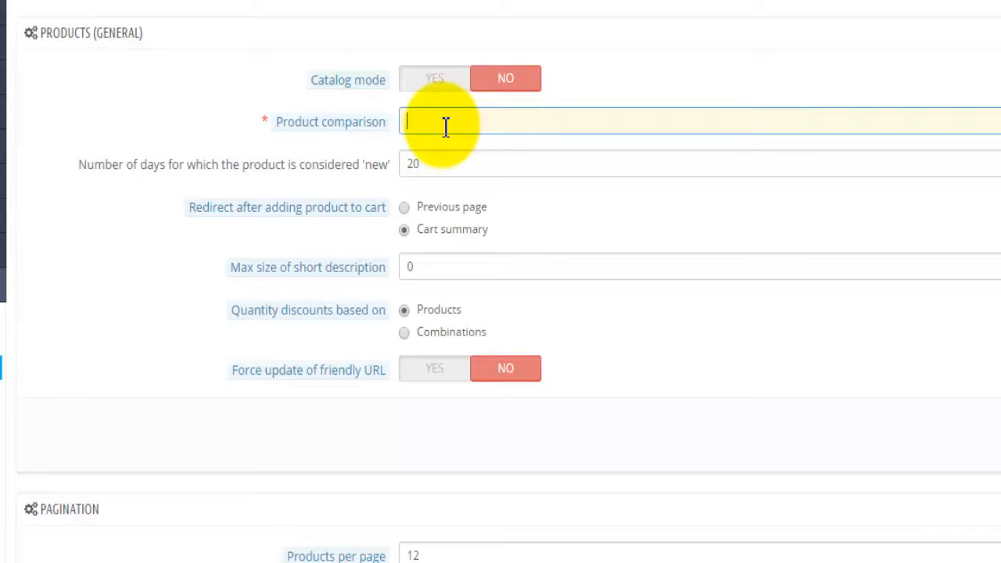
{"action": "type", "text": "4"}
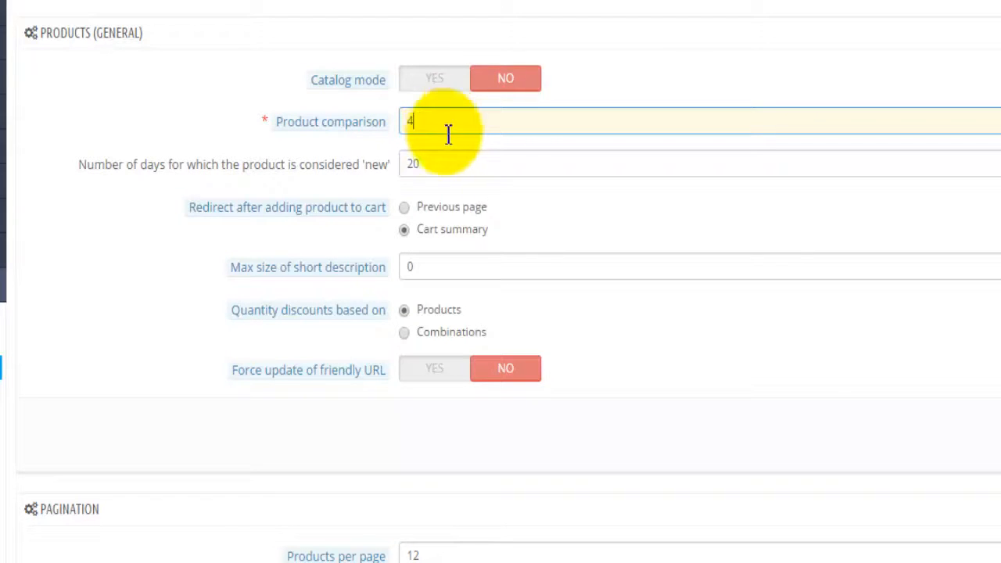
{"action": "left_click", "coordinate": [443, 166]}
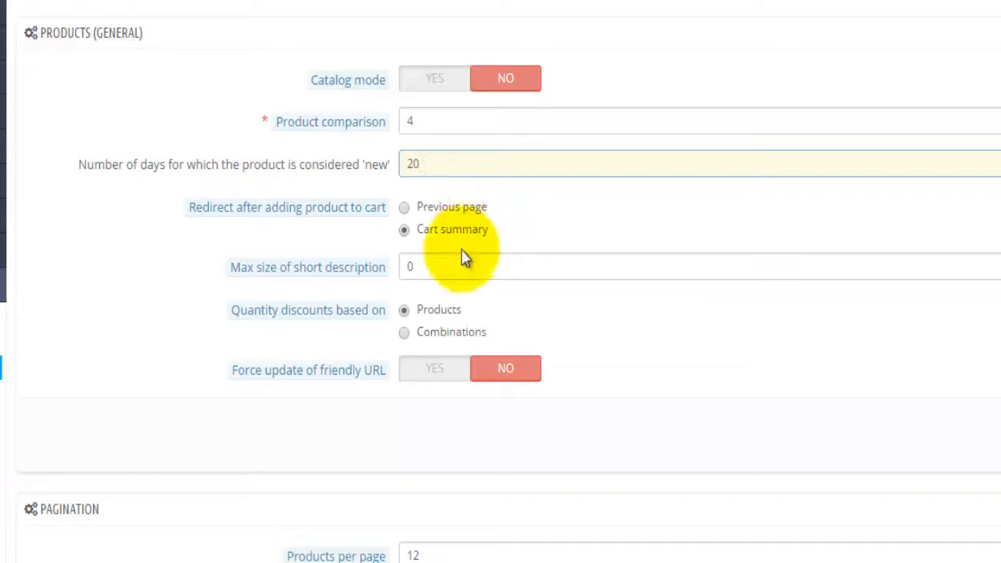
{"action": "left_click", "coordinate": [441, 266]}
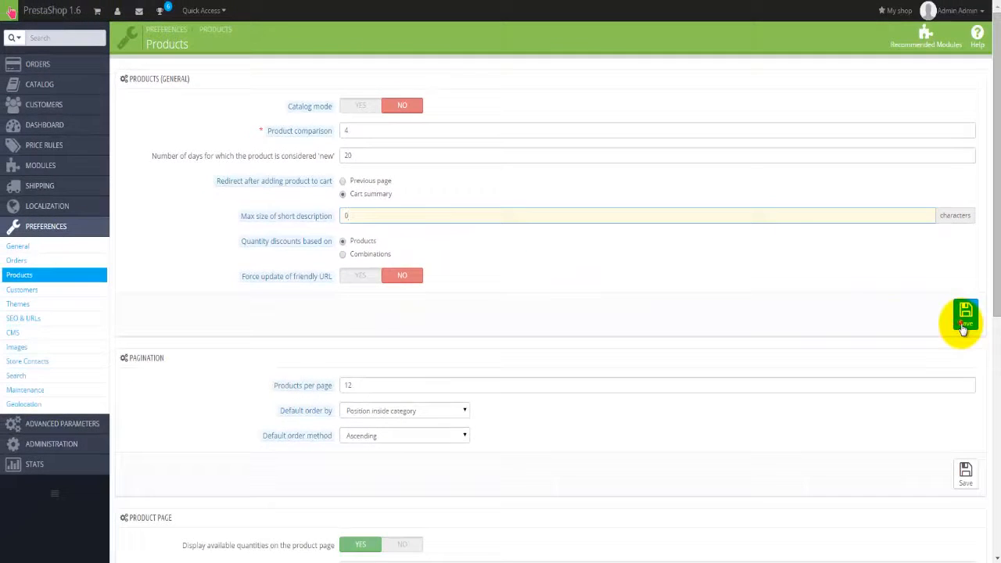
{"action": "left_click", "coordinate": [964, 324]}
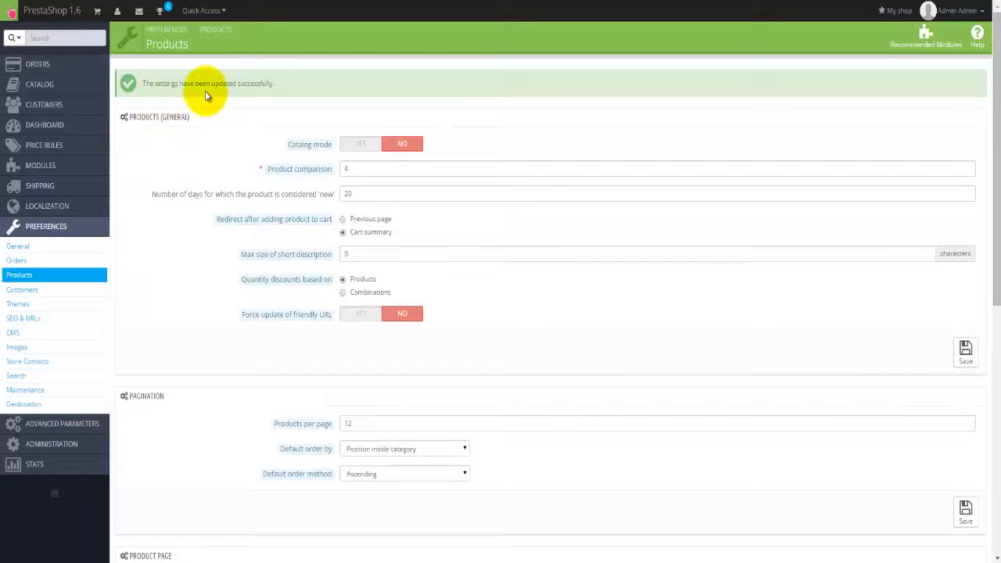
Step: Set the pagination to 10 products per page, ordered by Position inside category, and save
{"action": "scroll", "coordinate": [516, 393], "scroll_direction": "down", "scroll_amount": 3}
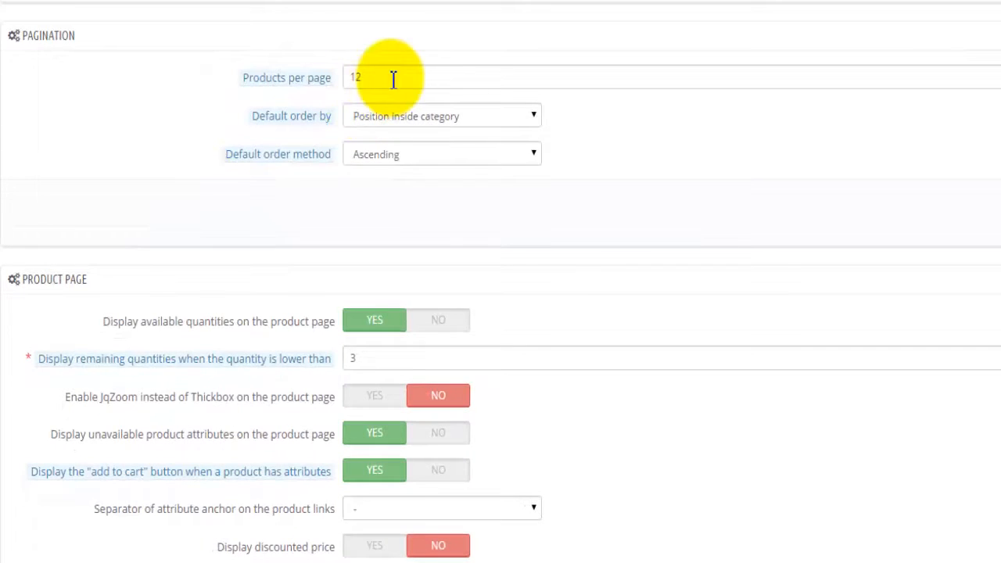
{"action": "left_click", "coordinate": [394, 79]}
{"action": "key", "text": "BackSpace"}
{"action": "key", "text": "BackSpace"}
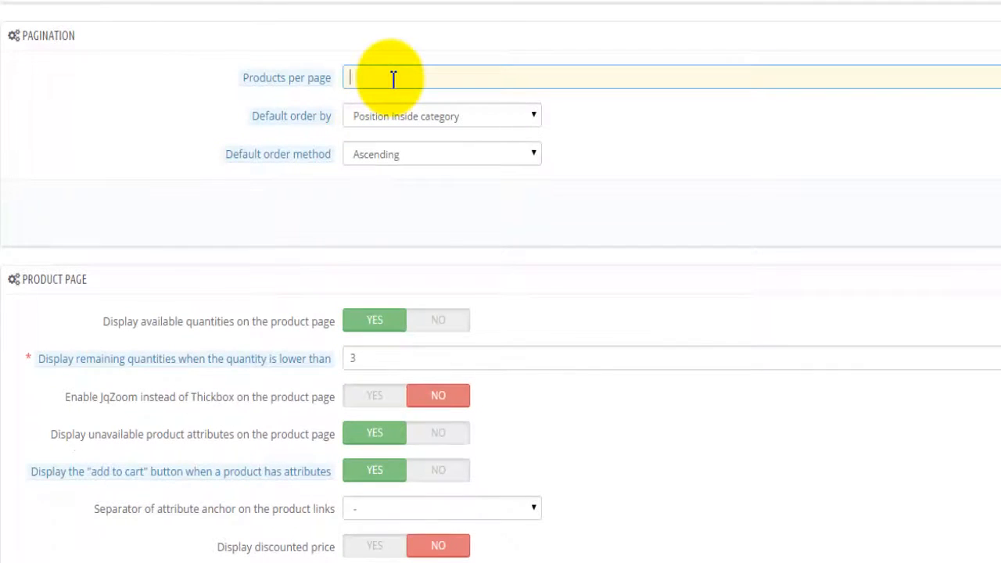
{"action": "type", "text": "10"}
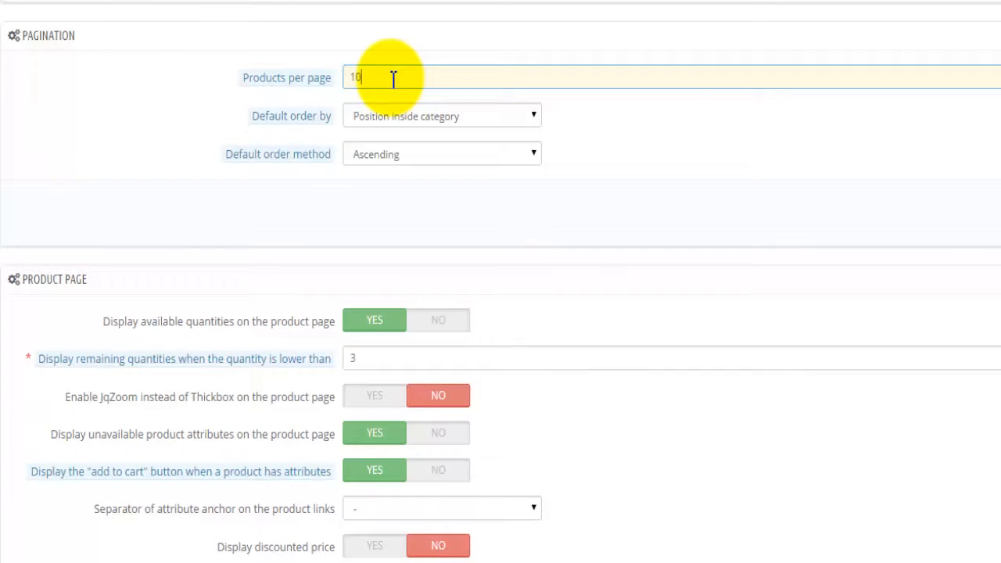
{"action": "left_click", "coordinate": [451, 125]}
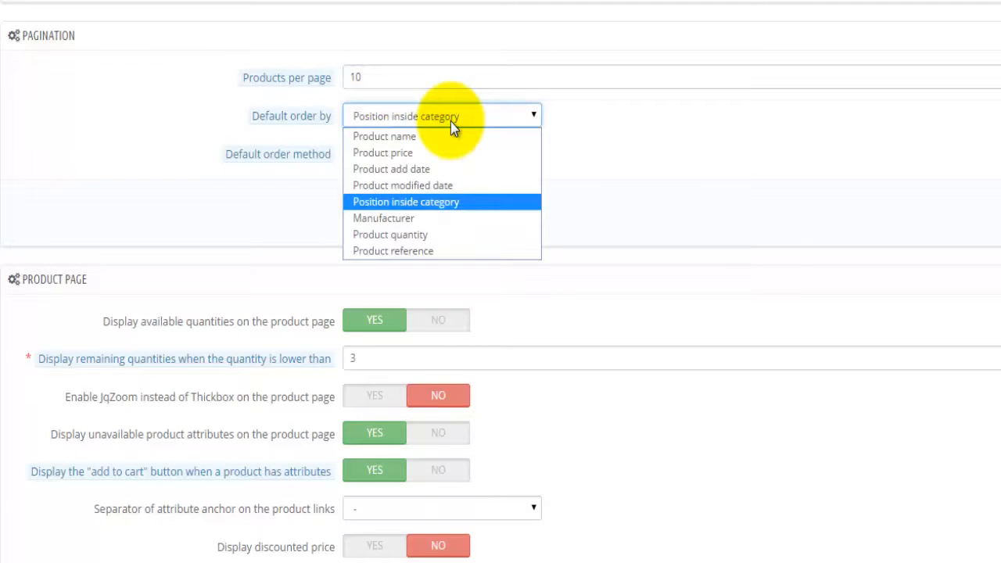
{"action": "left_click", "coordinate": [456, 200]}
{"action": "left_click", "coordinate": [534, 118]}
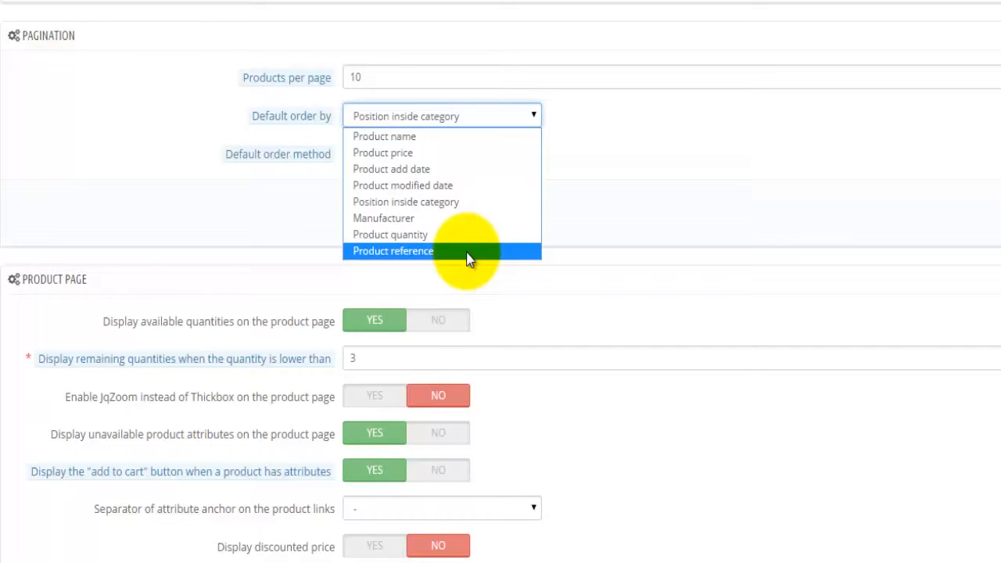
{"action": "left_click", "coordinate": [464, 205]}
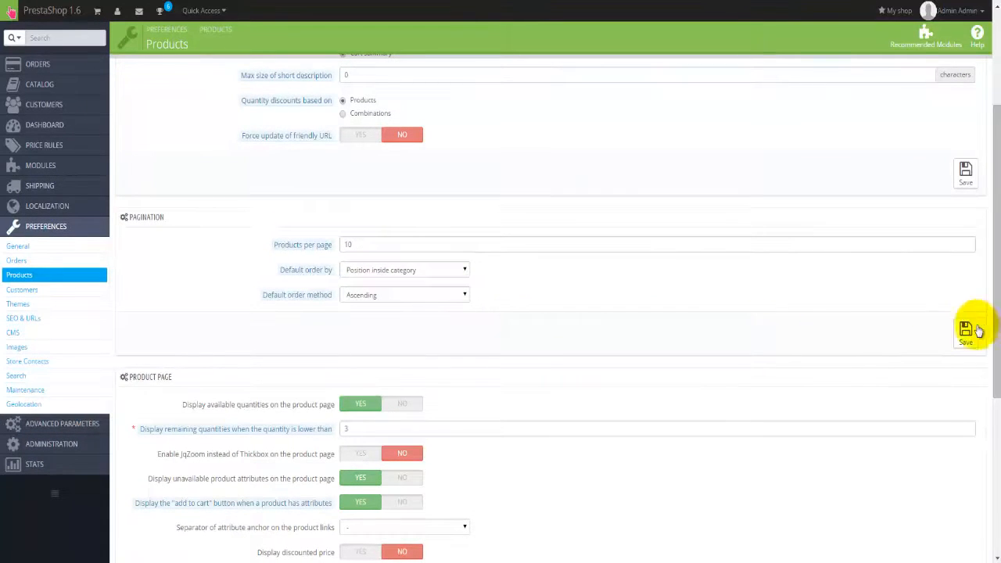
{"action": "left_click", "coordinate": [976, 332]}
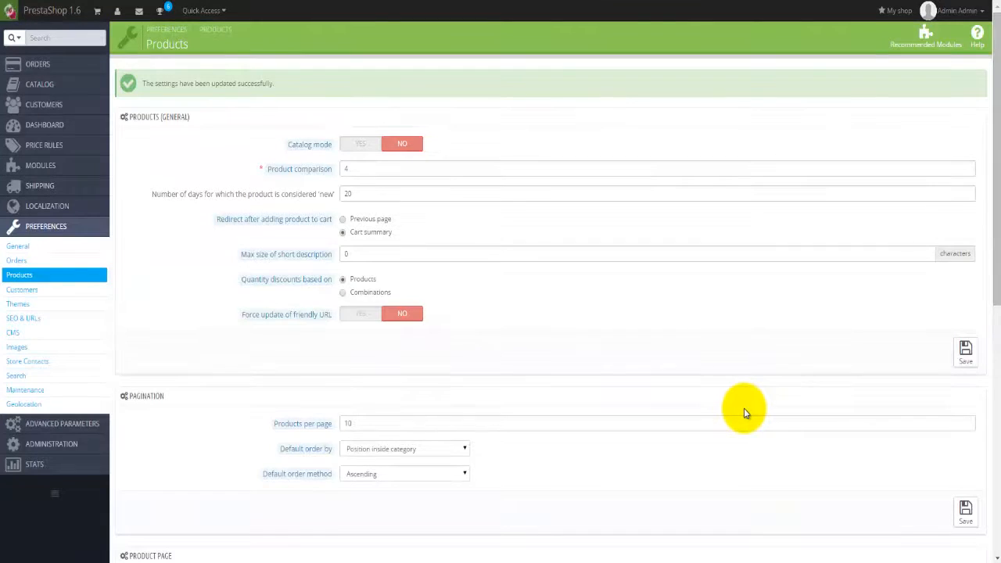
Step: Set the product page to display remaining quantities when the quantity is lower than 5, and save
{"action": "scroll", "coordinate": [744, 408], "scroll_direction": "down", "scroll_amount": 3}
{"action": "scroll", "coordinate": [744, 409], "scroll_direction": "down", "scroll_amount": 5}
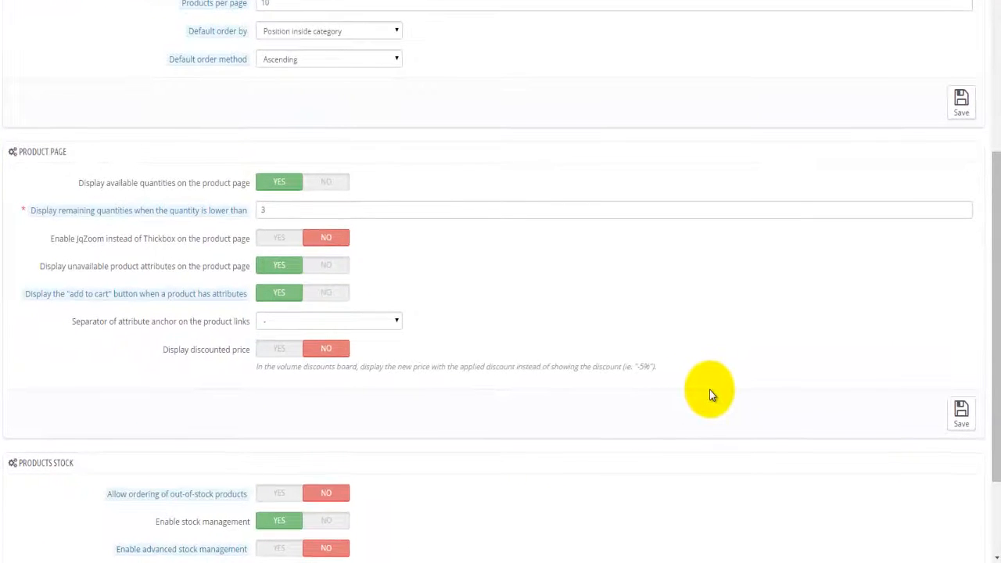
{"action": "scroll", "coordinate": [709, 394], "scroll_direction": "down", "scroll_amount": 1}
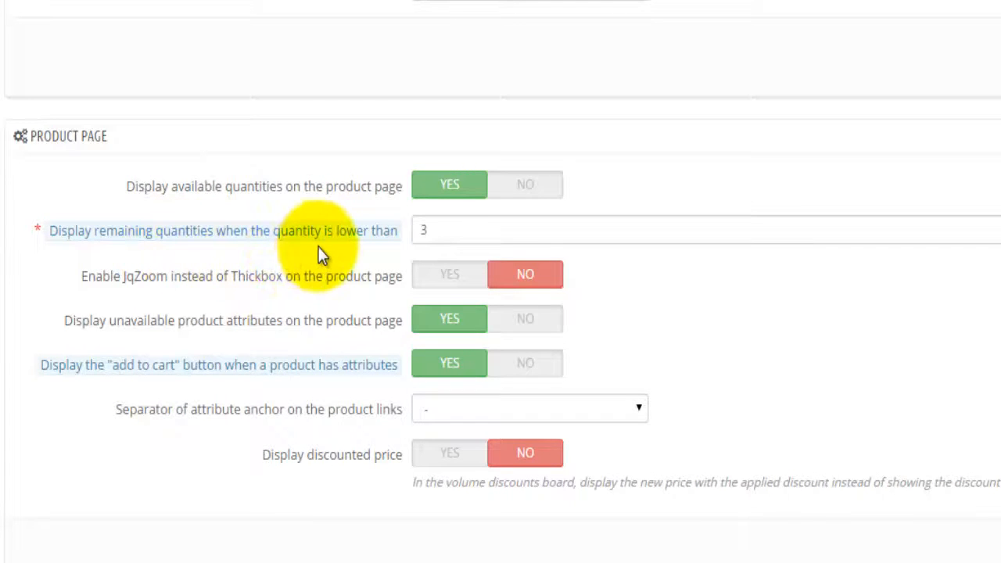
{"action": "double_click", "coordinate": [421, 230]}
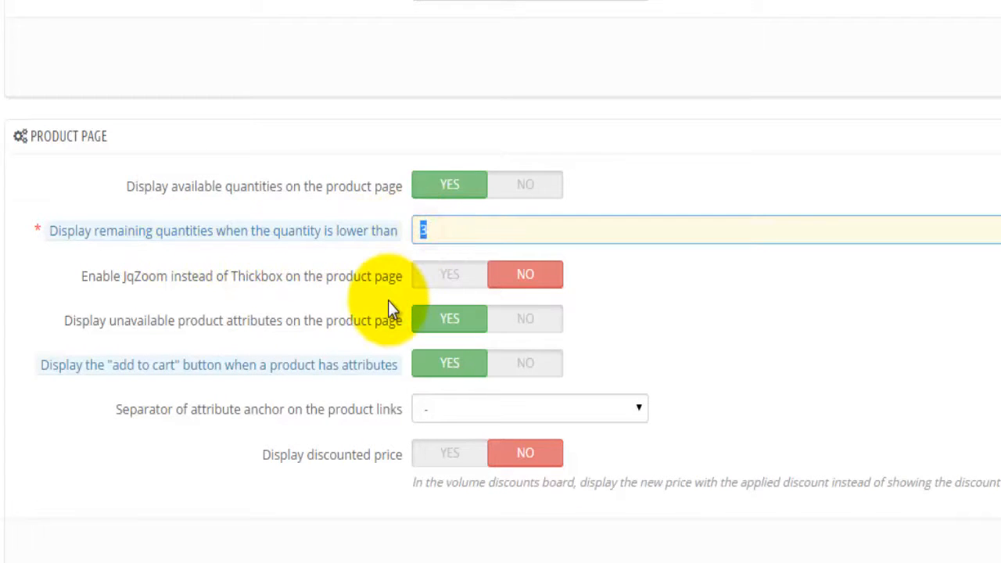
{"action": "type", "text": "5"}
{"action": "left_click", "coordinate": [863, 395]}
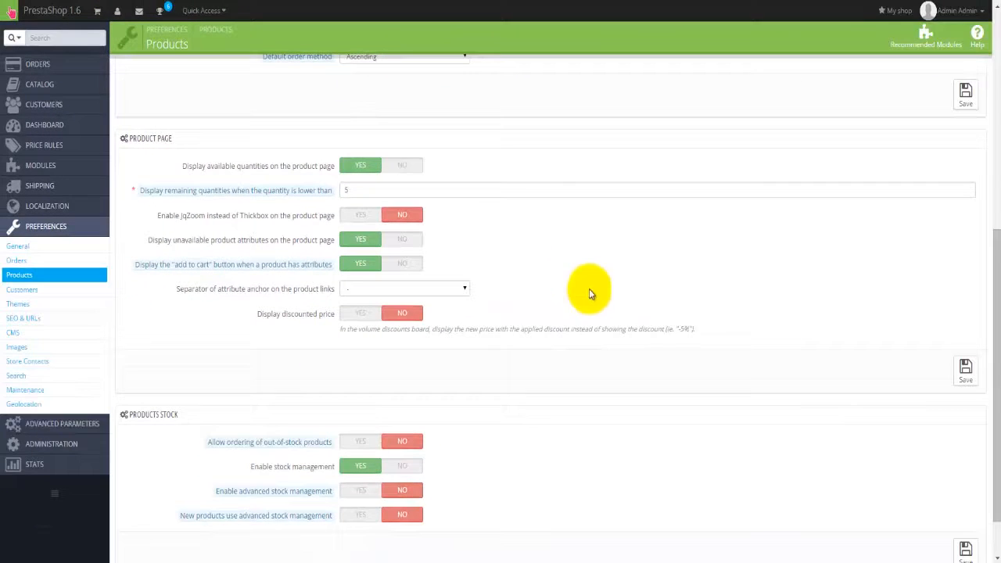
{"action": "left_click", "coordinate": [965, 367]}
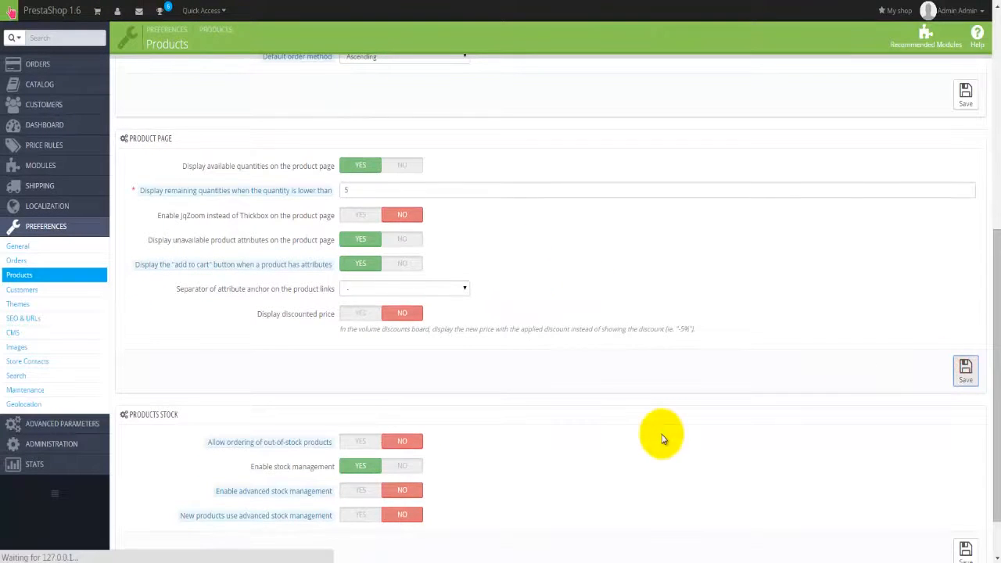
{"action": "scroll", "coordinate": [663, 438], "scroll_direction": "down", "scroll_amount": 8}
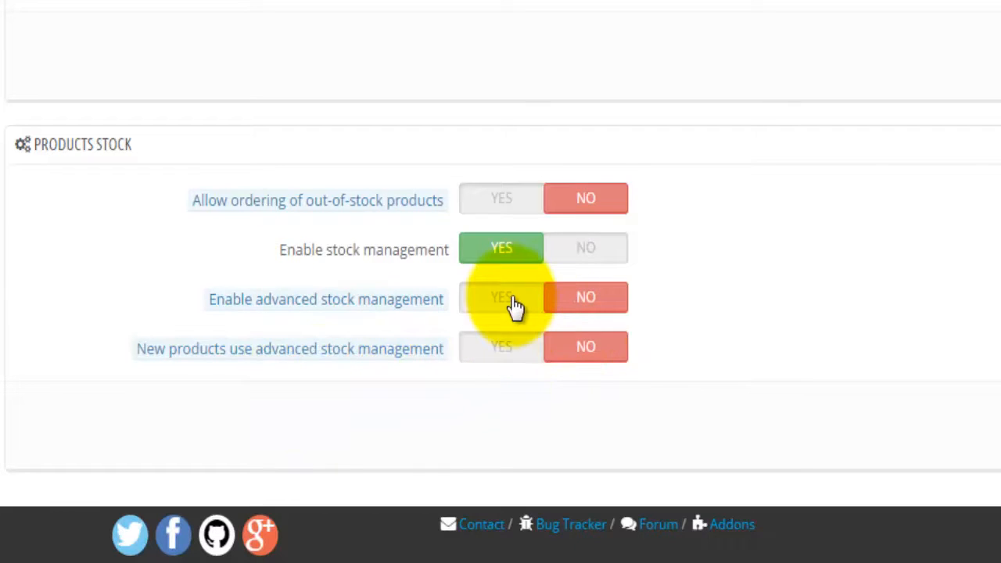
{"action": "left_click", "coordinate": [497, 359]}
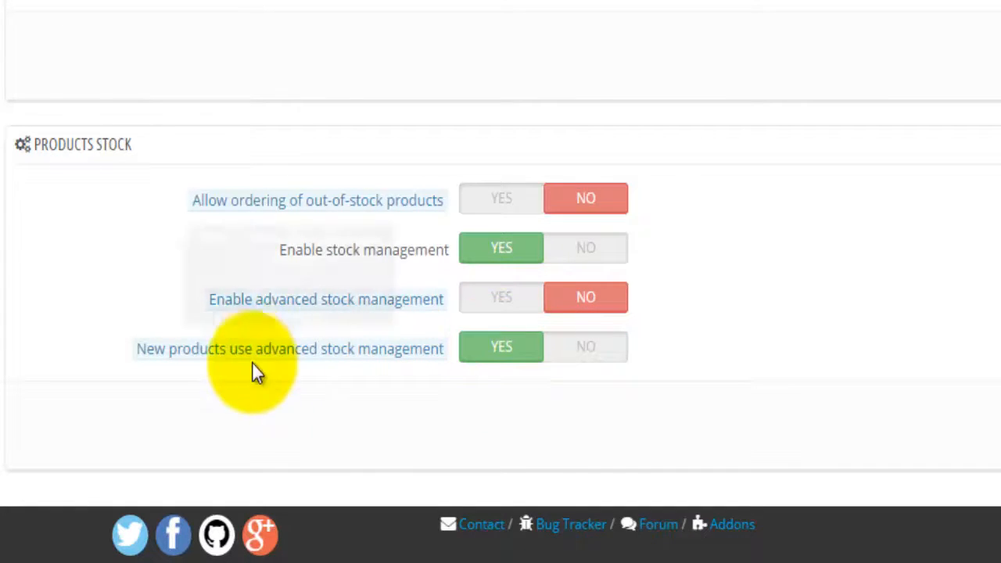
{"action": "left_click", "coordinate": [584, 352]}
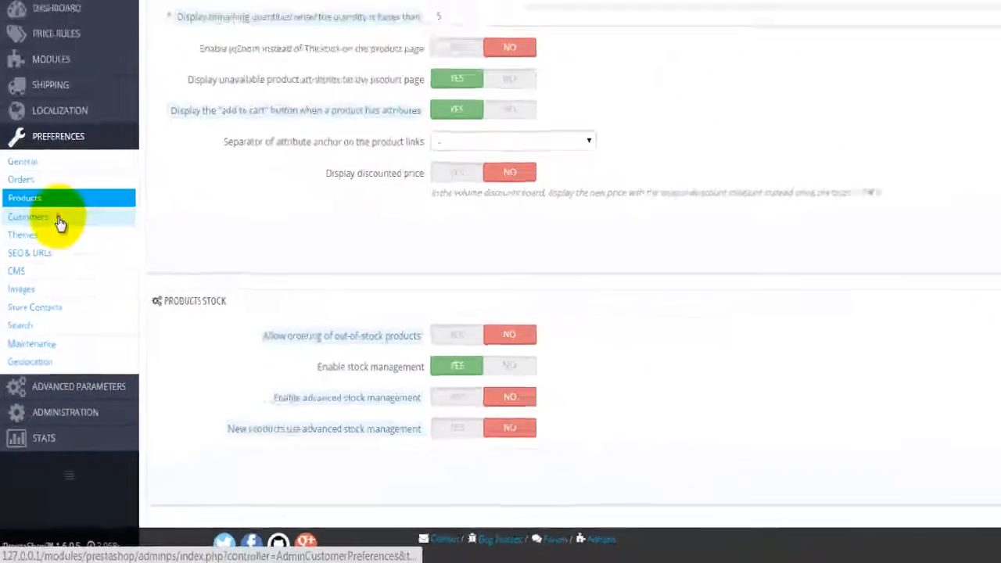
Step: In the customer preferences, set the registration process type to Standard (account creation and address creation) and save
{"action": "left_click", "coordinate": [45, 290]}
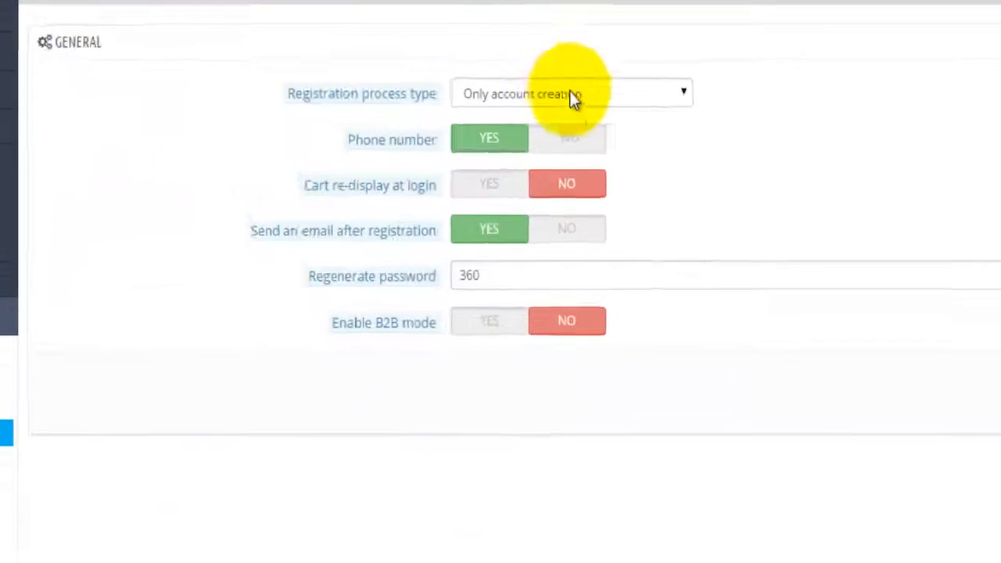
{"action": "left_click", "coordinate": [681, 89]}
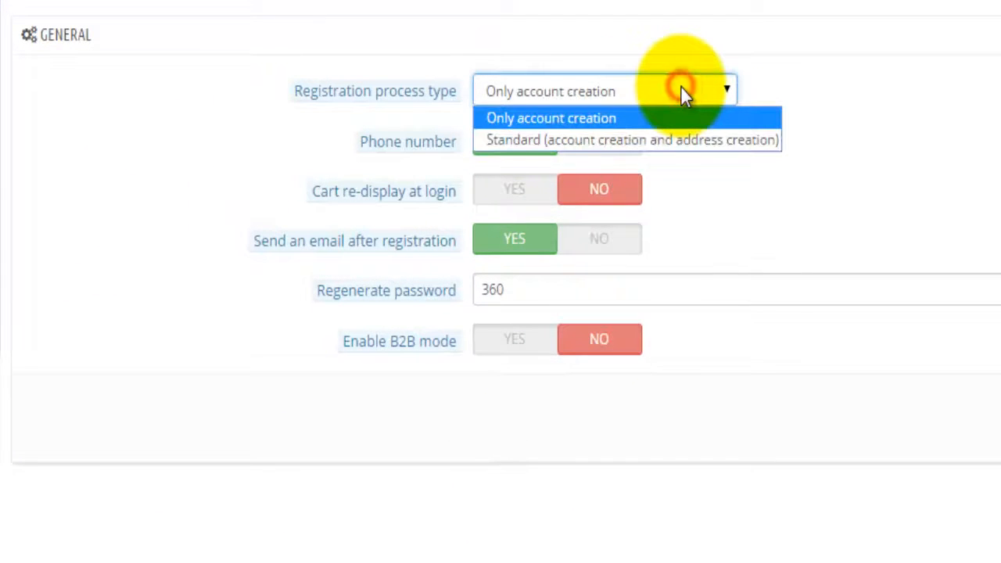
{"action": "left_click", "coordinate": [735, 145]}
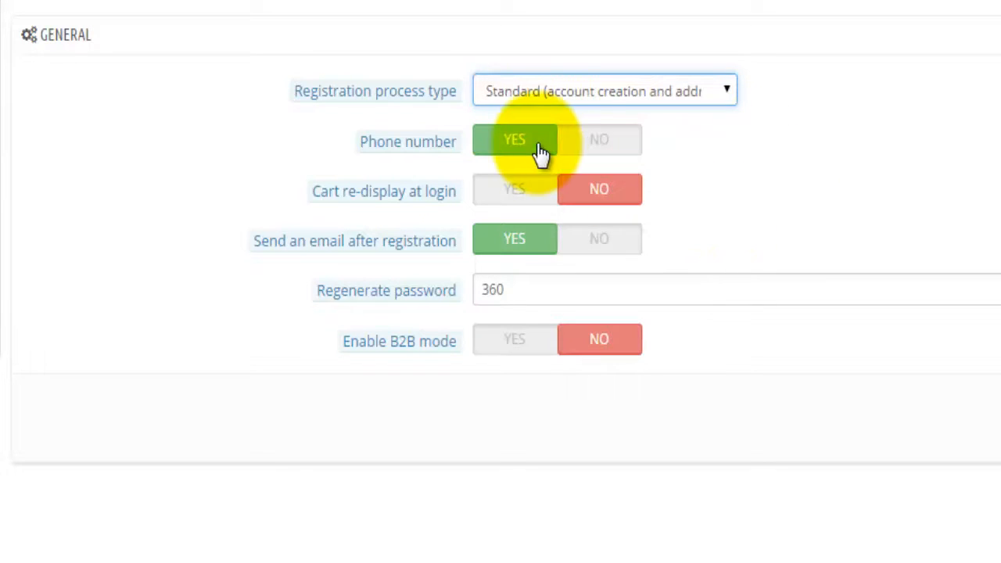
{"action": "mouse_move", "coordinate": [435, 203]}
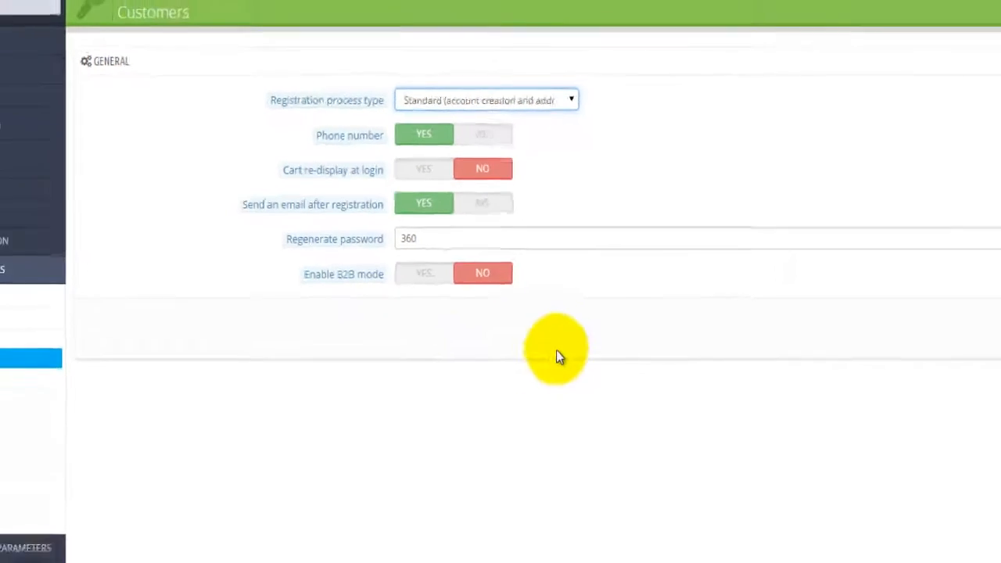
{"action": "left_click", "coordinate": [976, 266]}
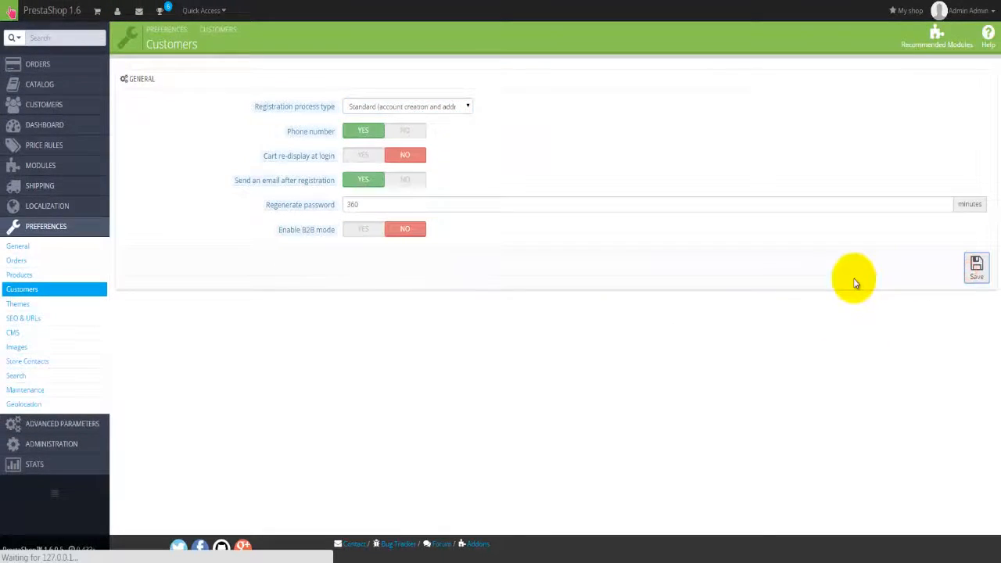
Step: Visit the theme preferences, and open the CMS page "Terms and conditions of use" for editing
{"action": "left_click", "coordinate": [17, 303]}
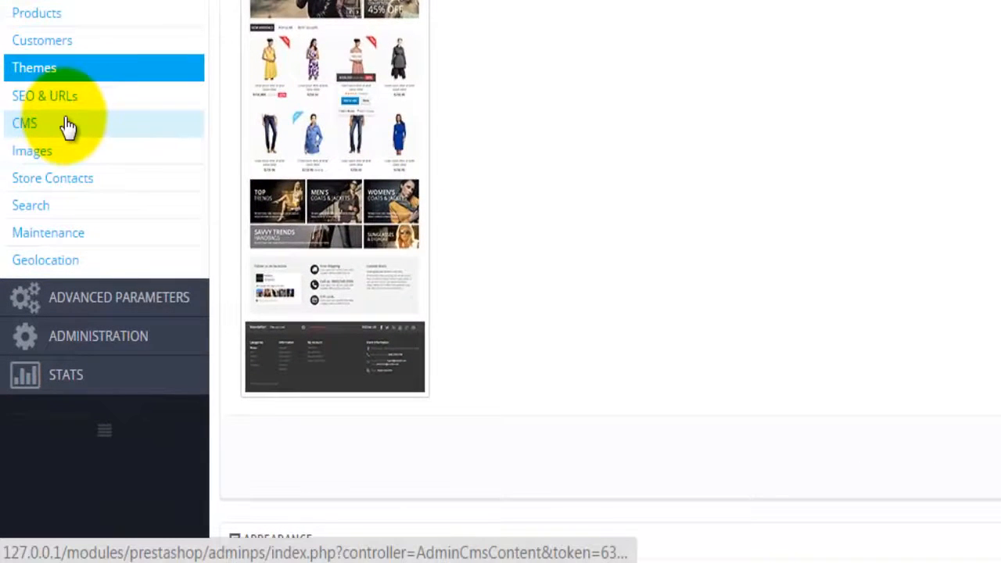
{"action": "left_click", "coordinate": [68, 127]}
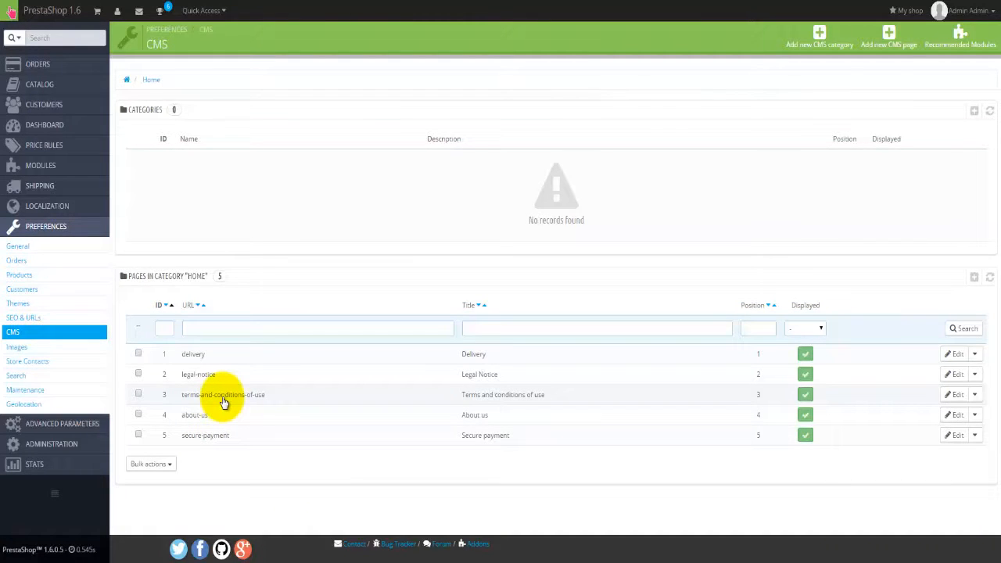
{"action": "left_click", "coordinate": [961, 400]}
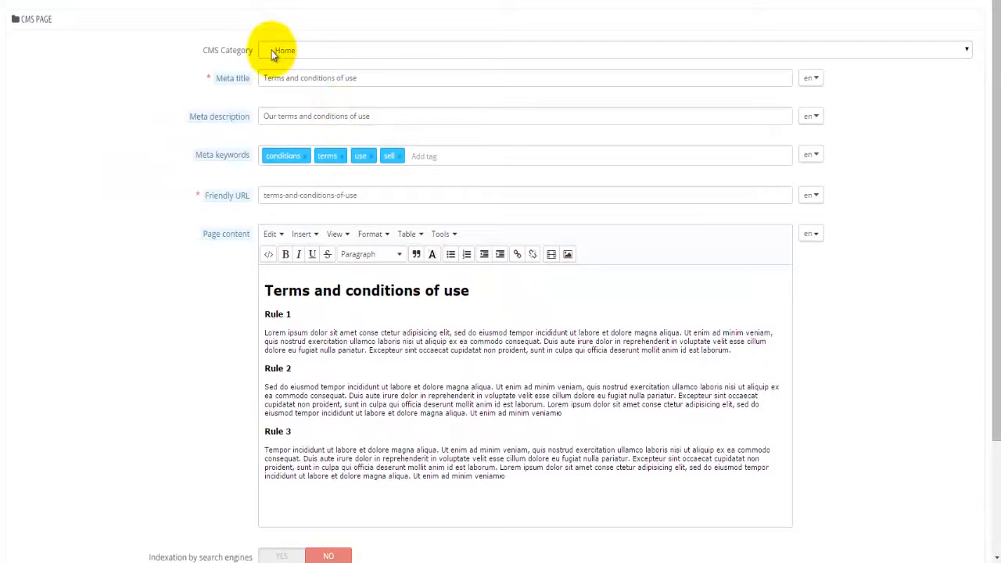
Step: Review the terms page's CMS category, meta fields, rule texts, and indexation and display options
{"action": "left_click", "coordinate": [323, 51]}
{"action": "left_click", "coordinate": [323, 54]}
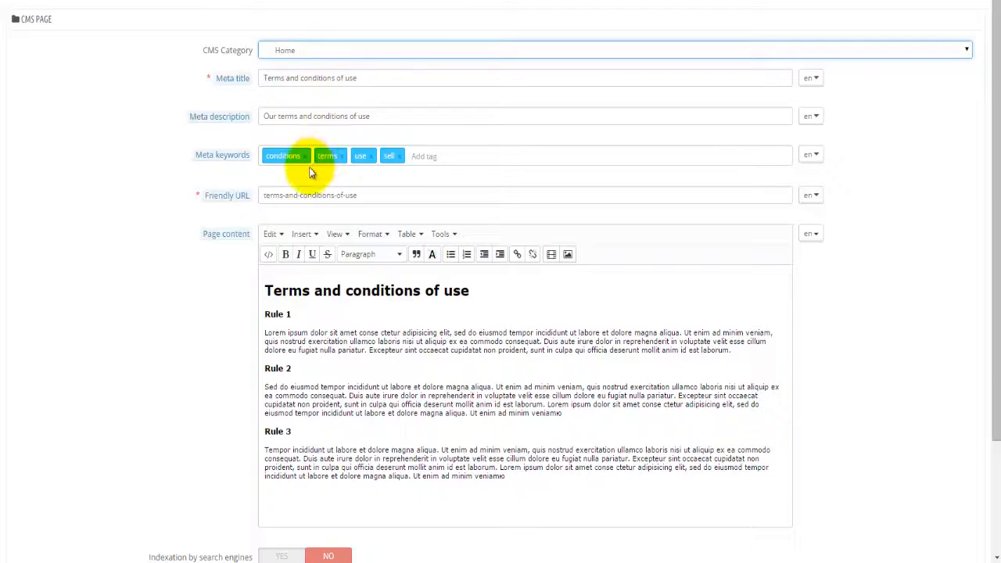
{"action": "left_click", "coordinate": [339, 373]}
{"action": "scroll", "coordinate": [341, 373], "scroll_direction": "down", "scroll_amount": 1}
{"action": "scroll", "coordinate": [341, 374], "scroll_direction": "down", "scroll_amount": 1}
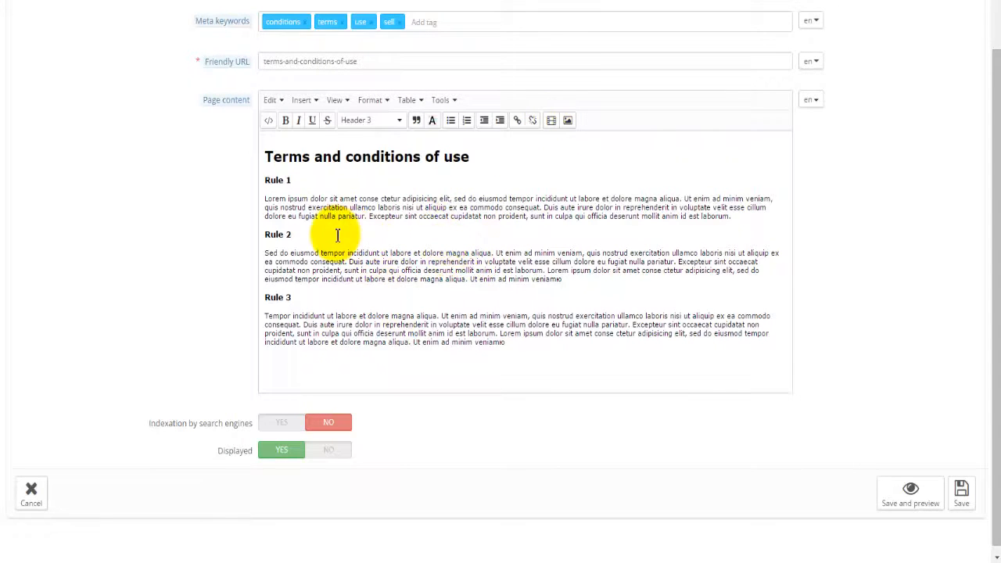
{"action": "left_click", "coordinate": [324, 206]}
{"action": "left_click", "coordinate": [396, 261]}
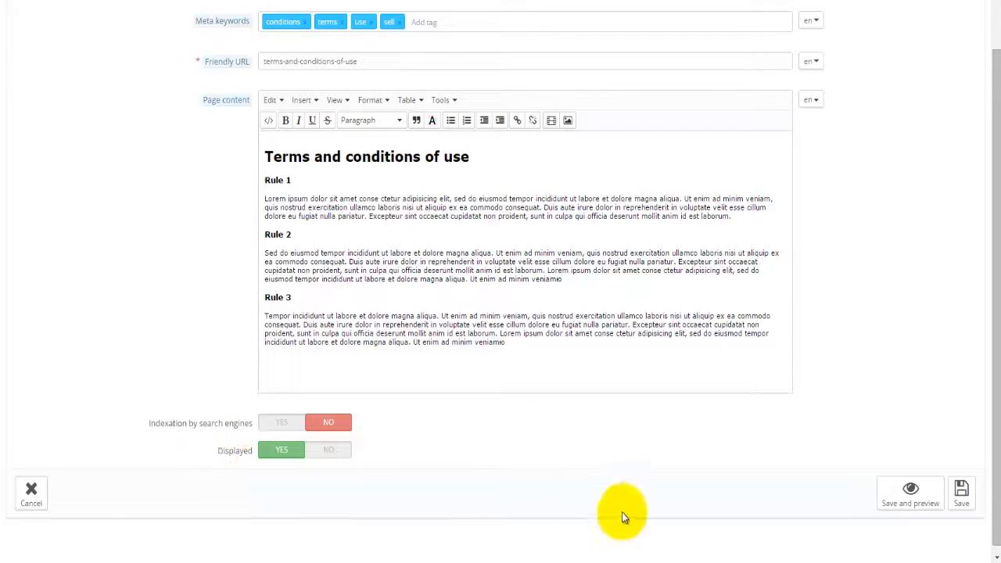
{"action": "scroll", "coordinate": [722, 494], "scroll_direction": "up", "scroll_amount": 2}
{"action": "scroll", "coordinate": [724, 494], "scroll_direction": "down", "scroll_amount": 2}
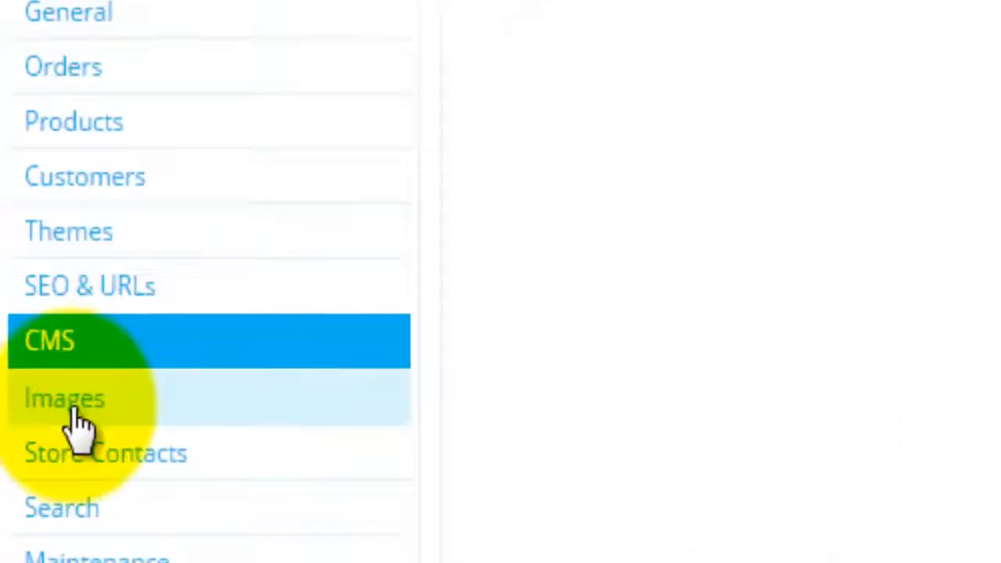
Step: In the image preferences, open the cart_default image type and check its width and height
{"action": "left_click", "coordinate": [18, 348]}
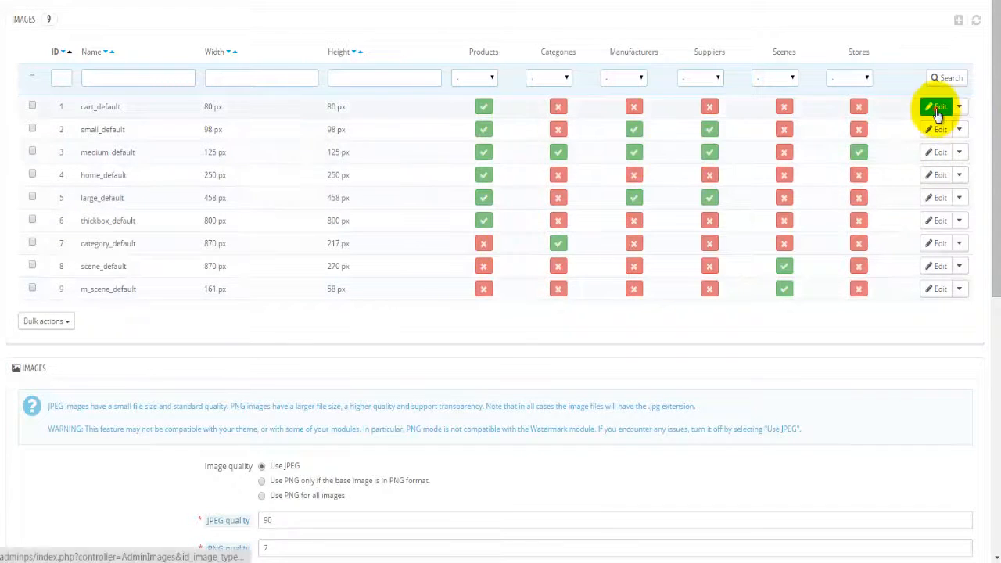
{"action": "left_click", "coordinate": [936, 106]}
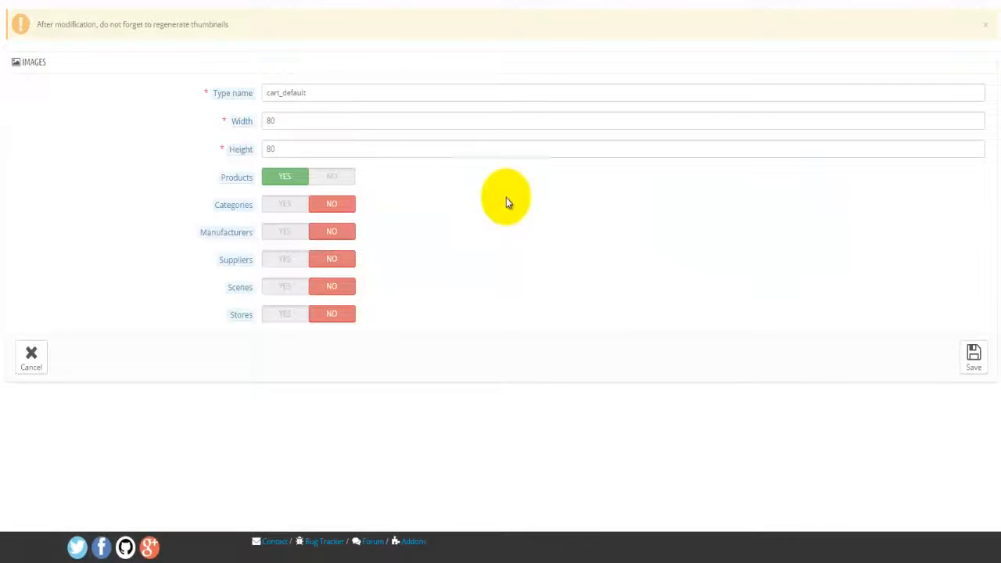
{"action": "left_click", "coordinate": [302, 120]}
{"action": "left_click", "coordinate": [316, 150]}
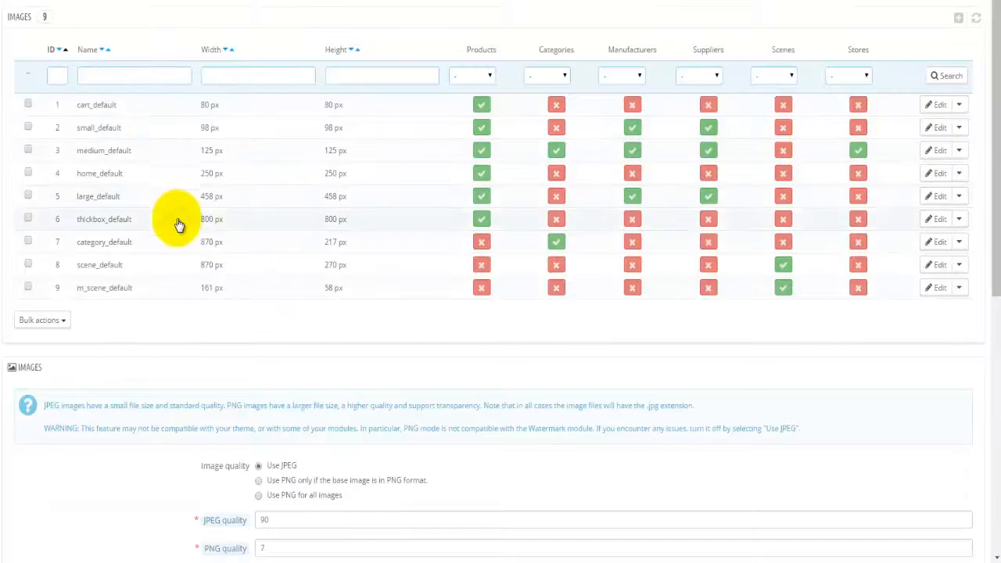
Step: Examine the image format choice, the JPEG and PNG quality, and the maximum size of product pictures
{"action": "scroll", "coordinate": [179, 250], "scroll_direction": "down", "scroll_amount": 3}
{"action": "scroll", "coordinate": [181, 254], "scroll_direction": "down", "scroll_amount": 1}
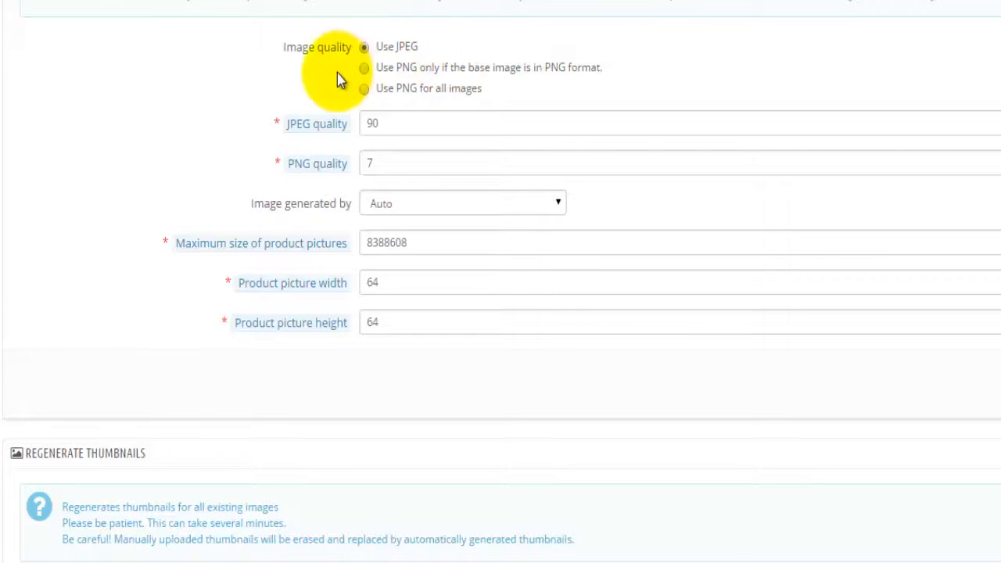
{"action": "left_click", "coordinate": [387, 162]}
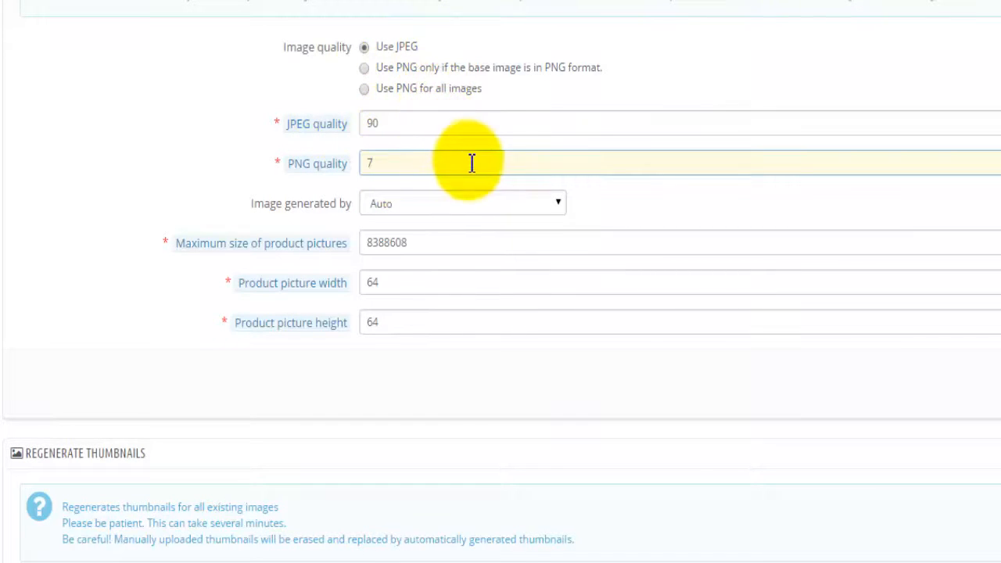
{"action": "scroll", "coordinate": [472, 165], "scroll_direction": "down", "scroll_amount": 2}
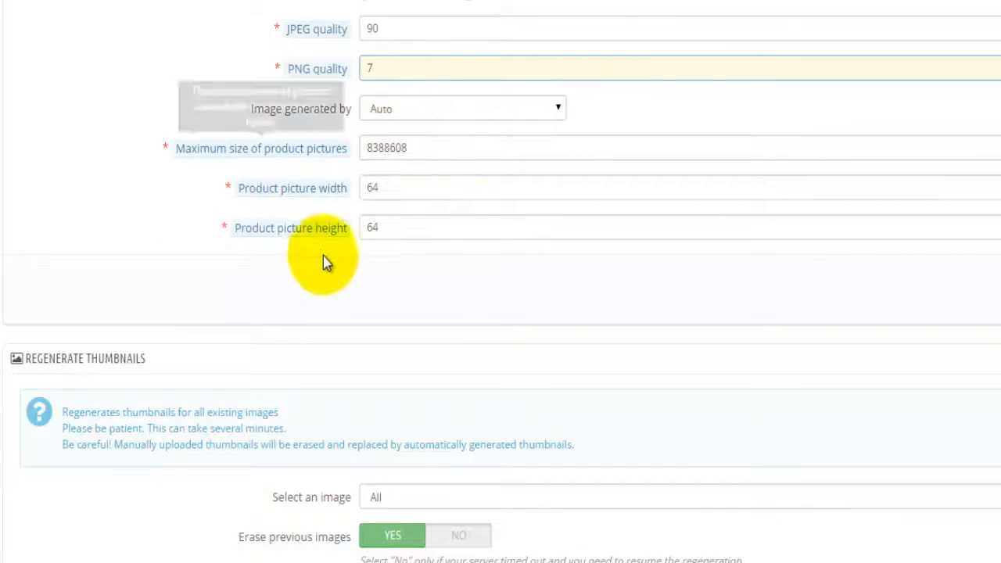
{"action": "scroll", "coordinate": [415, 226], "scroll_direction": "down", "scroll_amount": 2}
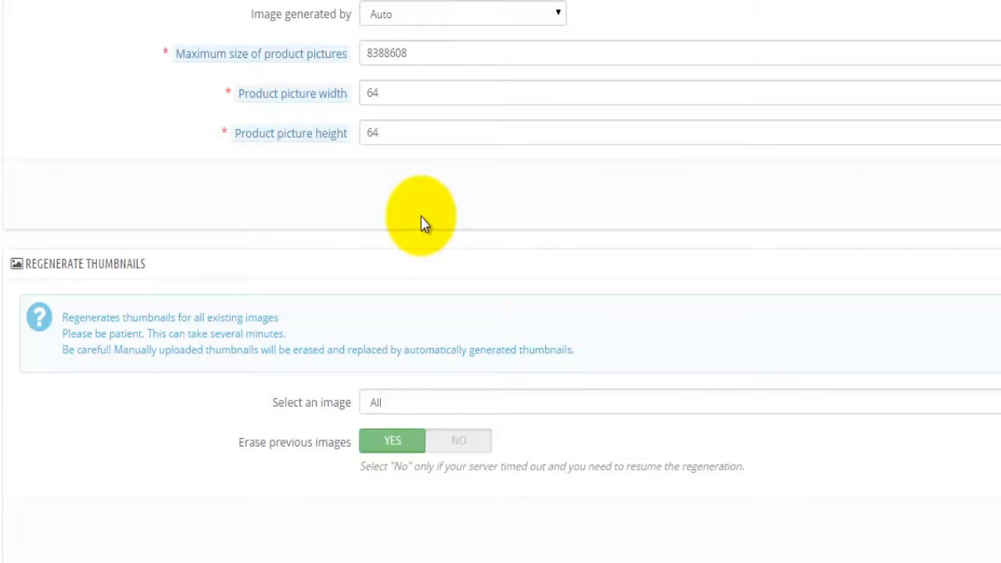
Step: Examine the product picture width and height settings and the thumbnail regeneration options
{"action": "mouse_move", "coordinate": [298, 107]}
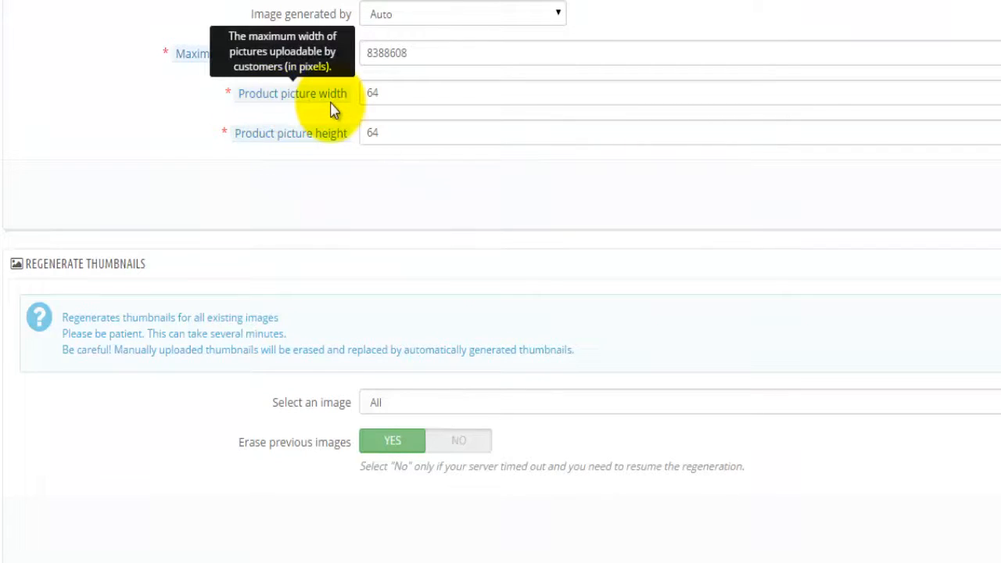
{"action": "left_click", "coordinate": [395, 101]}
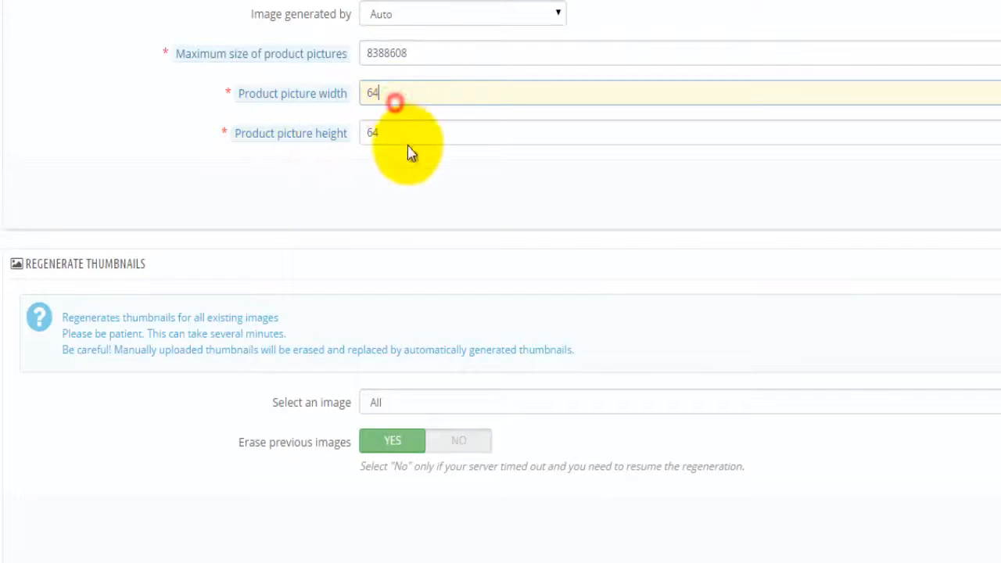
{"action": "left_click", "coordinate": [394, 133]}
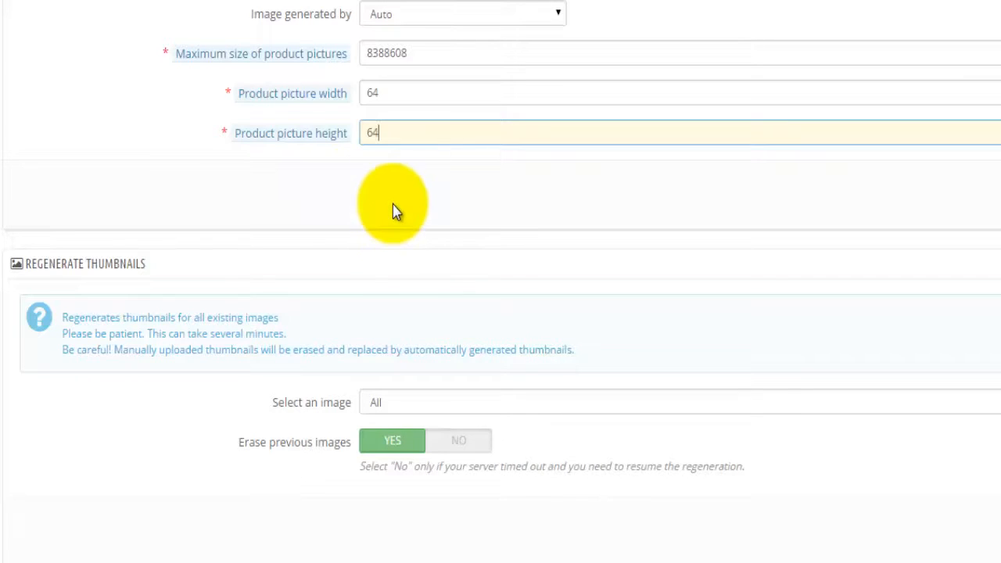
{"action": "left_click", "coordinate": [388, 94]}
{"action": "left_click", "coordinate": [393, 131]}
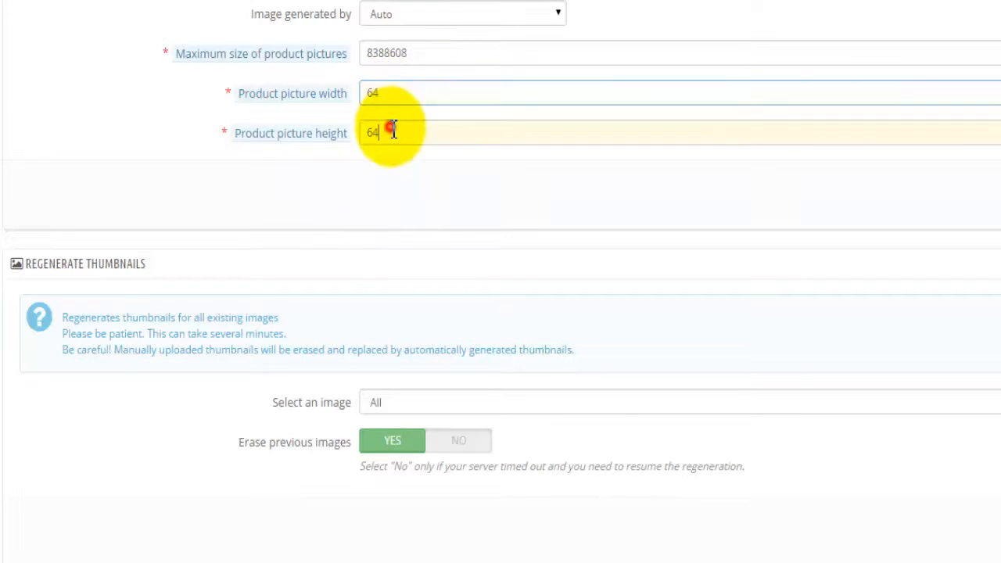
{"action": "left_click", "coordinate": [393, 202]}
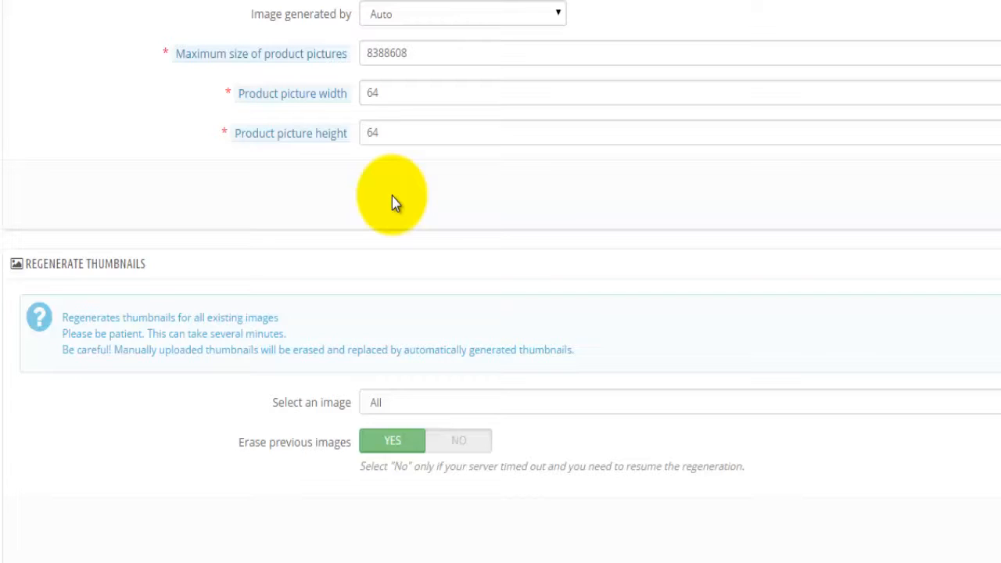
{"action": "left_click", "coordinate": [383, 133]}
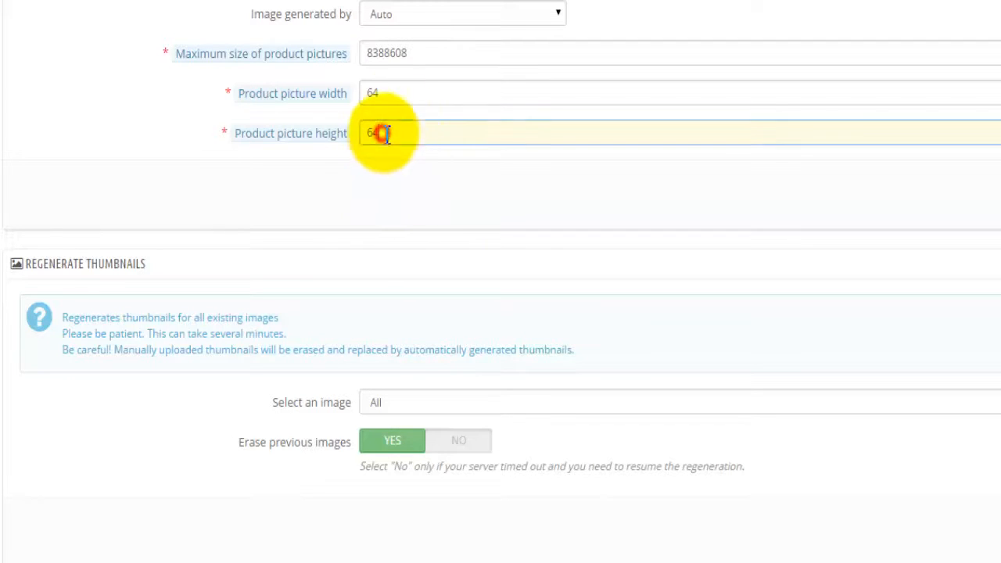
{"action": "left_click", "coordinate": [402, 93]}
{"action": "left_click", "coordinate": [386, 132]}
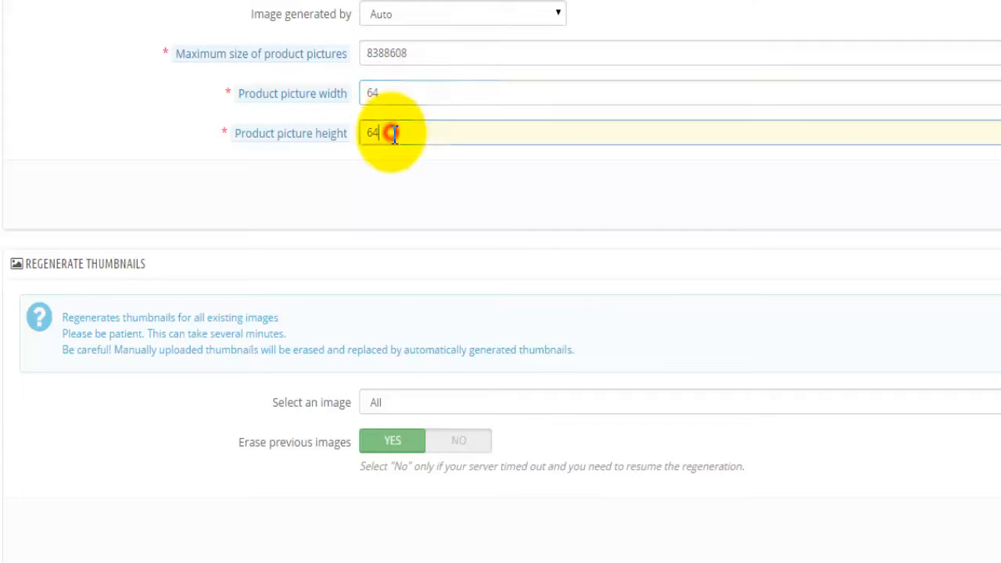
{"action": "left_click", "coordinate": [406, 96]}
{"action": "left_click", "coordinate": [393, 130]}
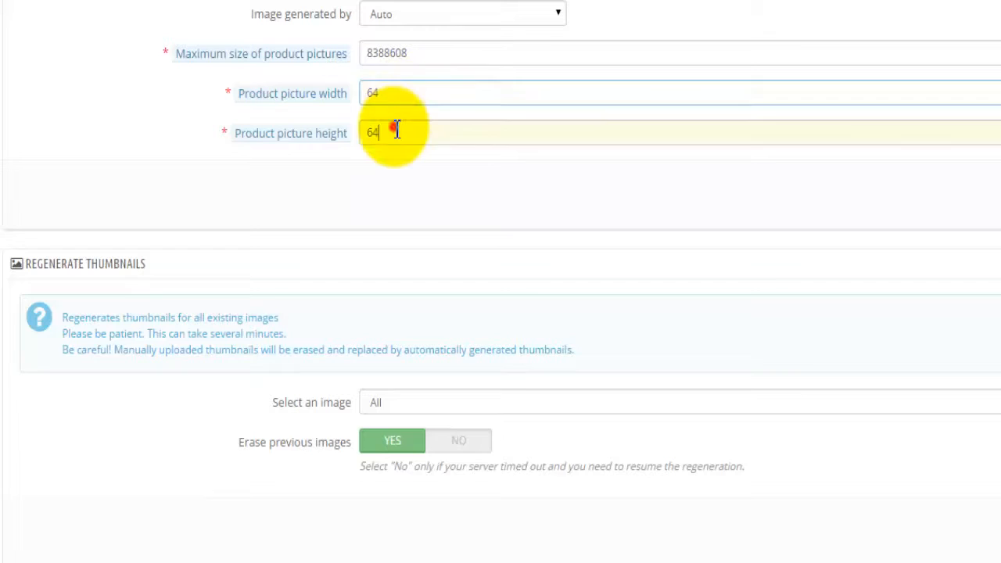
{"action": "left_click", "coordinate": [383, 225]}
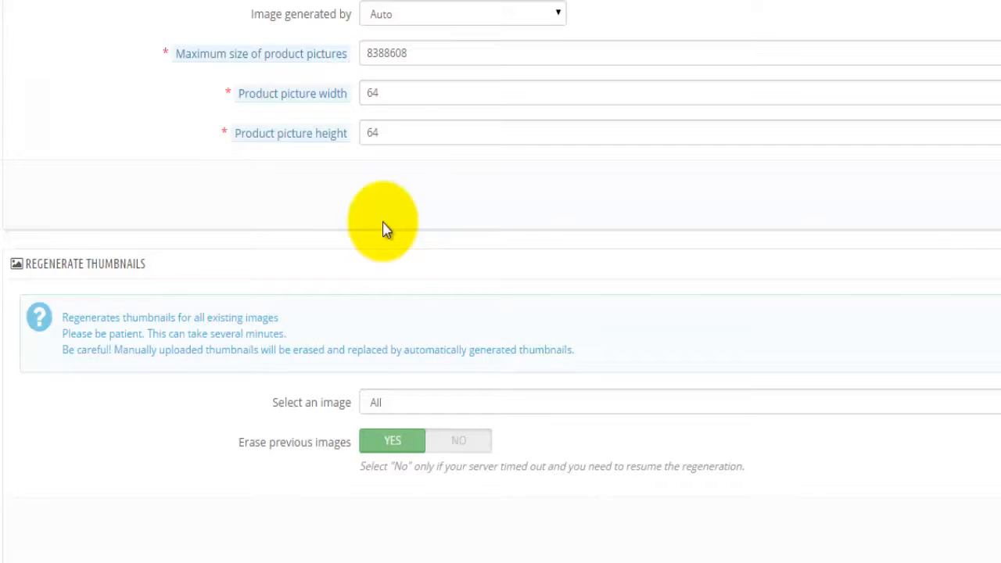
{"action": "scroll", "coordinate": [384, 228], "scroll_direction": "down", "scroll_amount": 2}
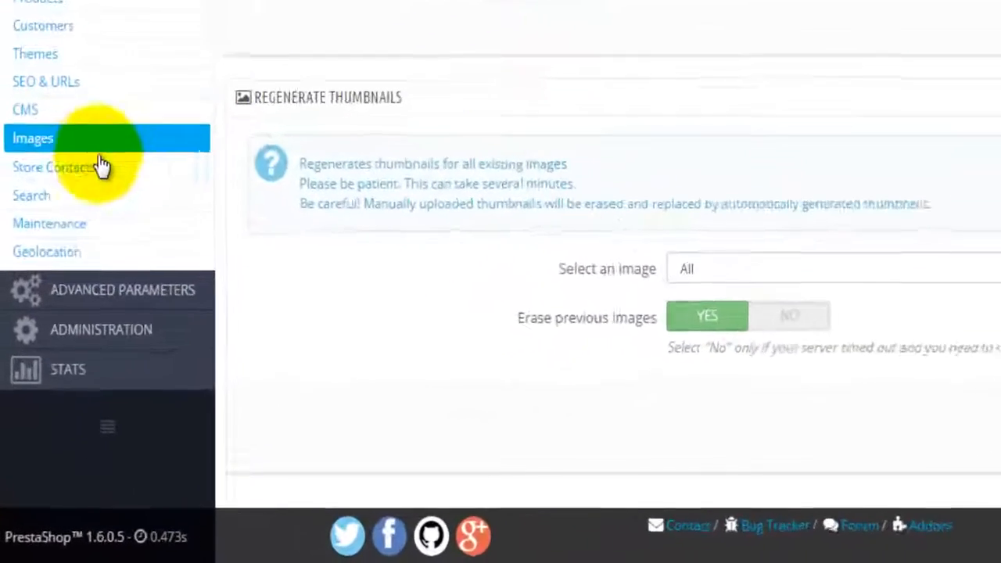
Step: In the store contact preferences, set the shop name to "My Shop" and enter the shop's e-mail address
{"action": "left_click", "coordinate": [100, 166]}
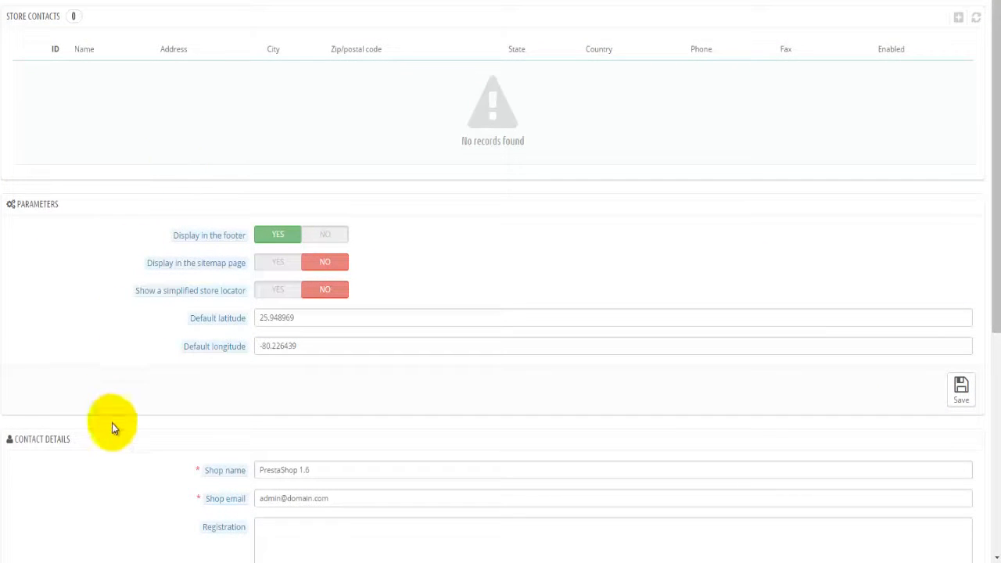
{"action": "scroll", "coordinate": [111, 423], "scroll_direction": "down", "scroll_amount": 5}
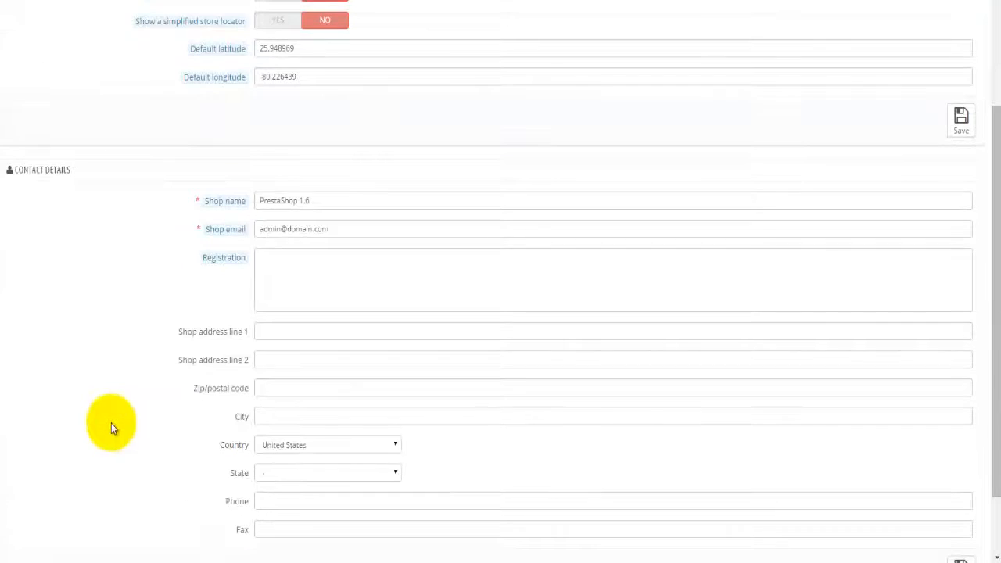
{"action": "left_click_drag", "start_coordinate": [323, 201], "coordinate": [201, 190]}
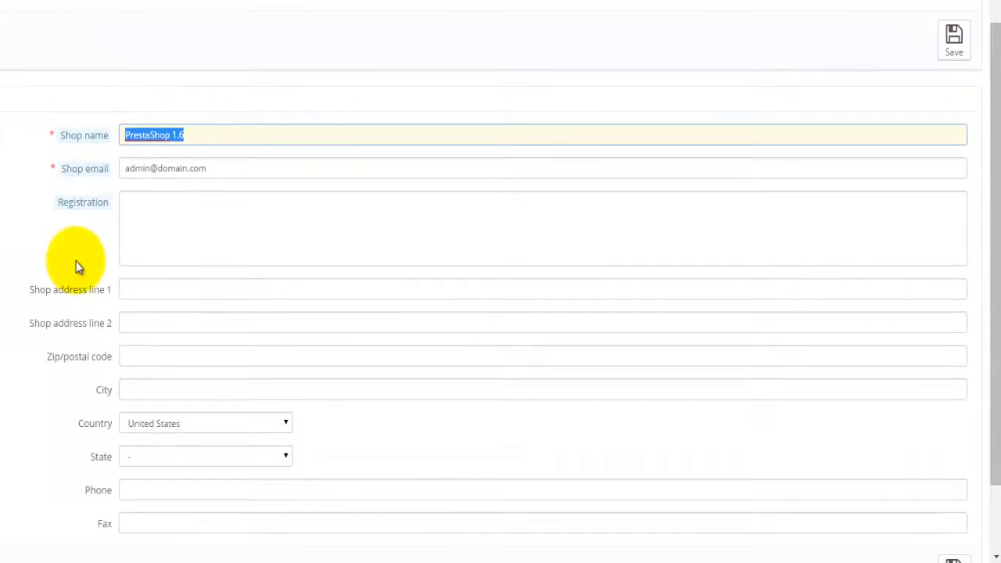
{"action": "type", "text": "My Shop"}
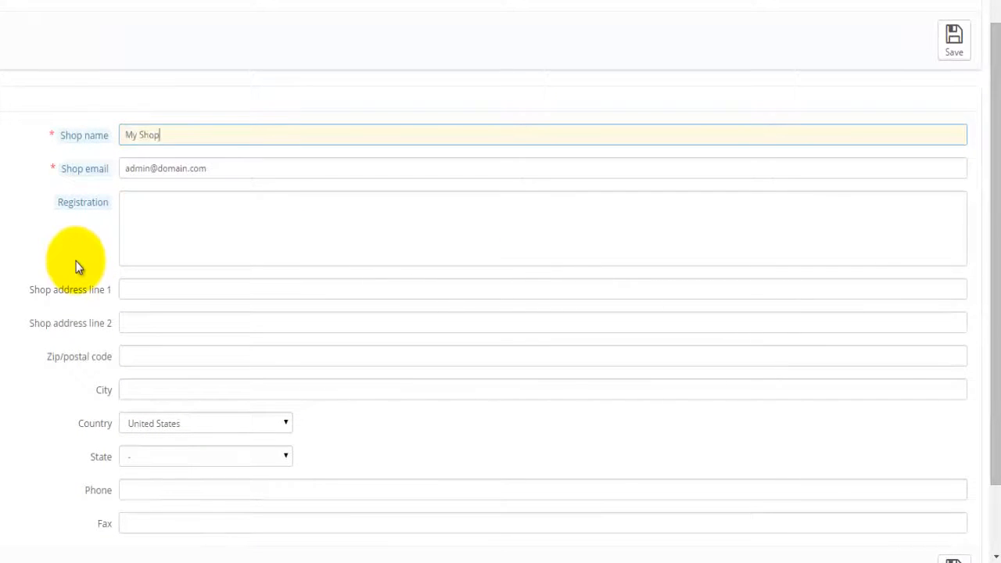
{"action": "key", "text": "Tab"}
{"action": "type", "text": "store@"}
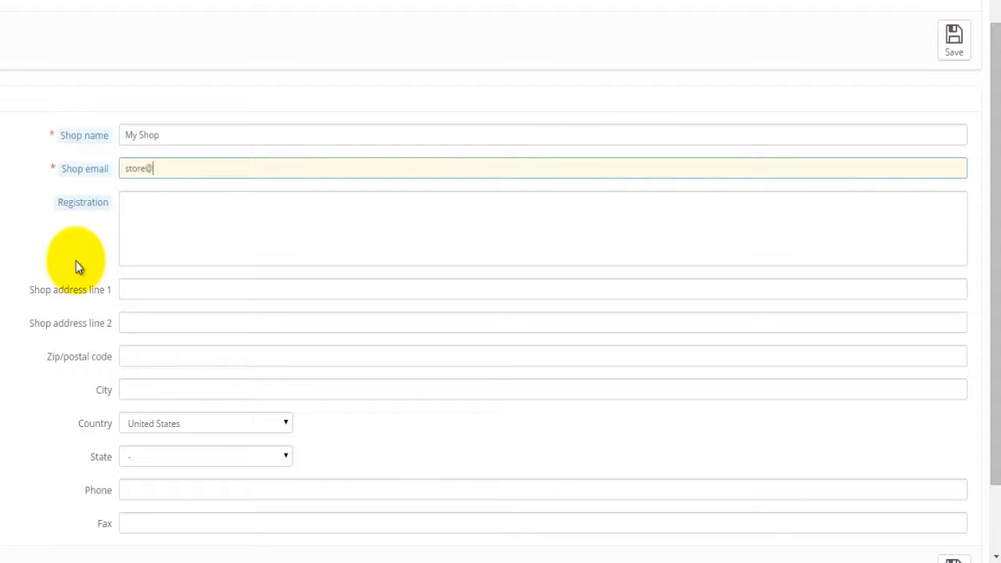
{"action": "type", "text": "myshop.com"}
{"action": "key", "text": "Tab"}
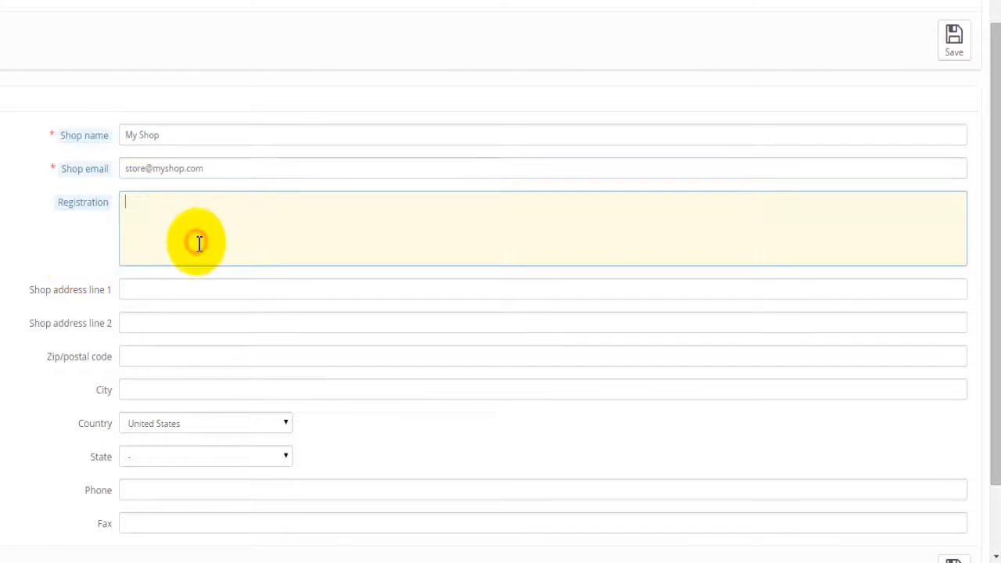
Step: Leave the registration, address, phone and fax fields blank and save the shop's contact details
{"action": "scroll", "coordinate": [27, 328], "scroll_direction": "down", "scroll_amount": 2}
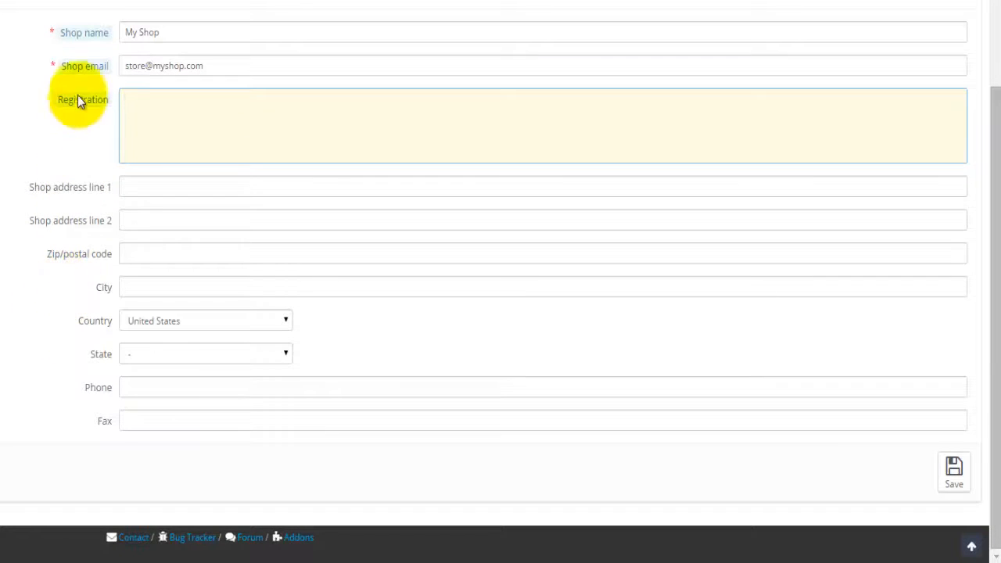
{"action": "mouse_move", "coordinate": [78, 68]}
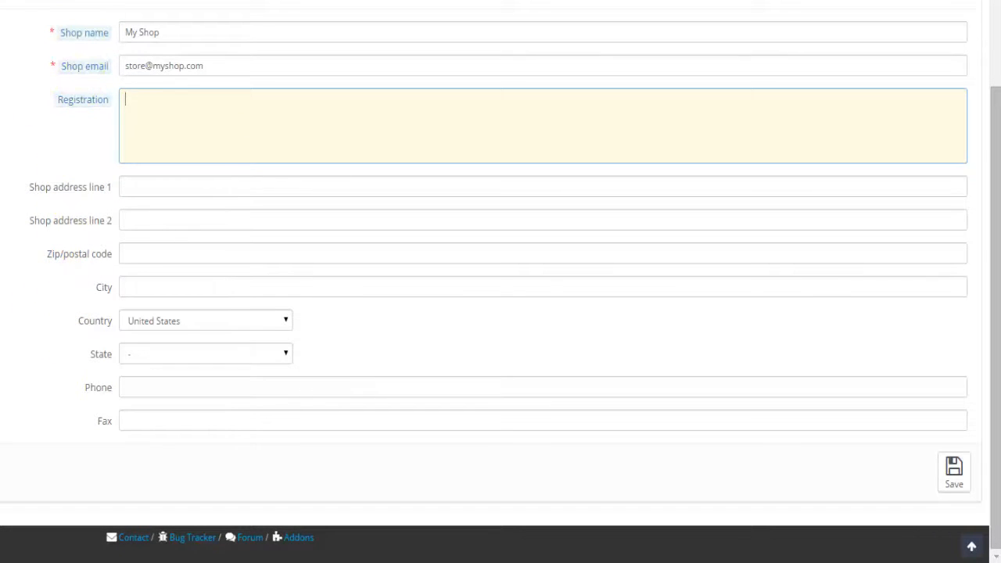
{"action": "left_click", "coordinate": [177, 185]}
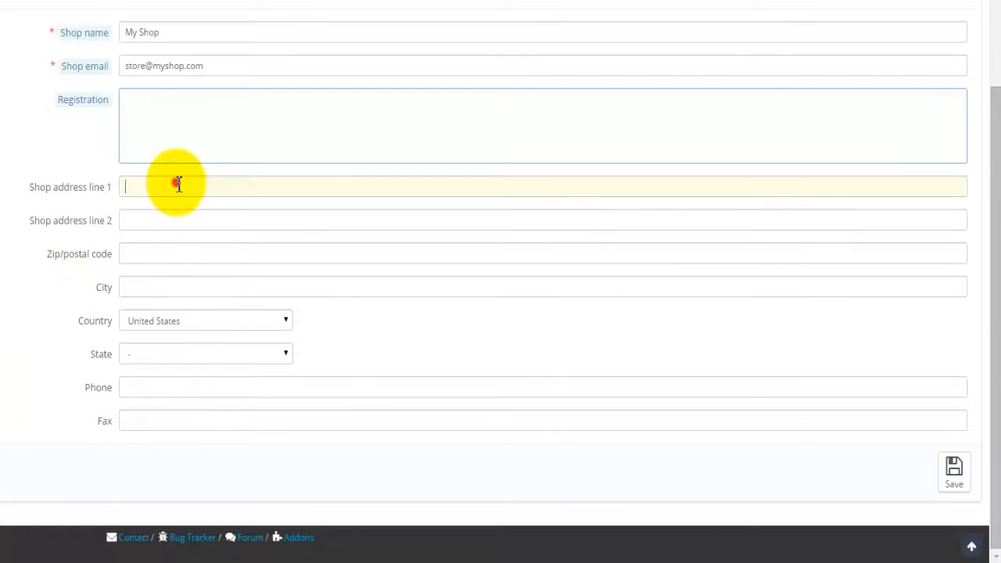
{"action": "left_click", "coordinate": [155, 223]}
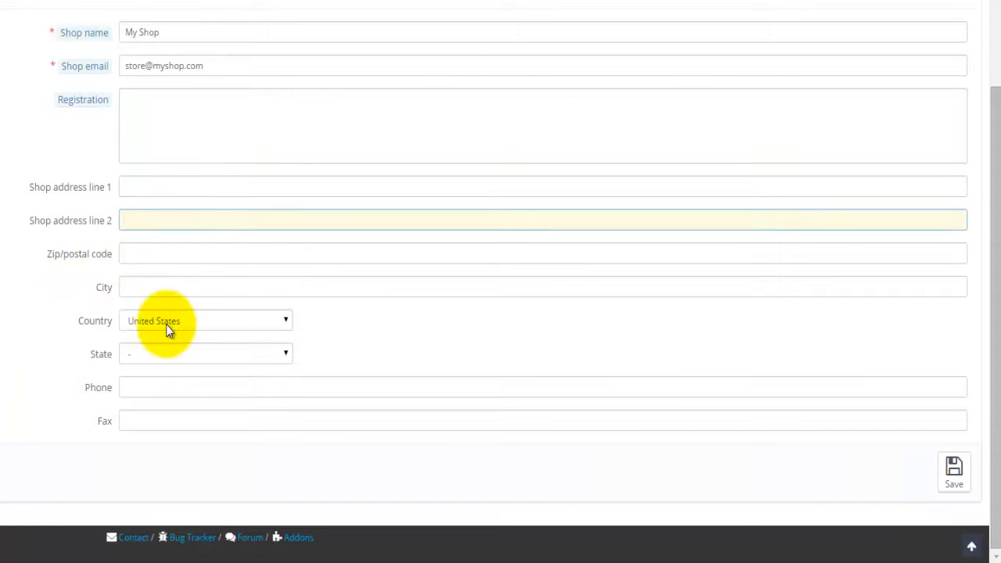
{"action": "left_click", "coordinate": [954, 472]}
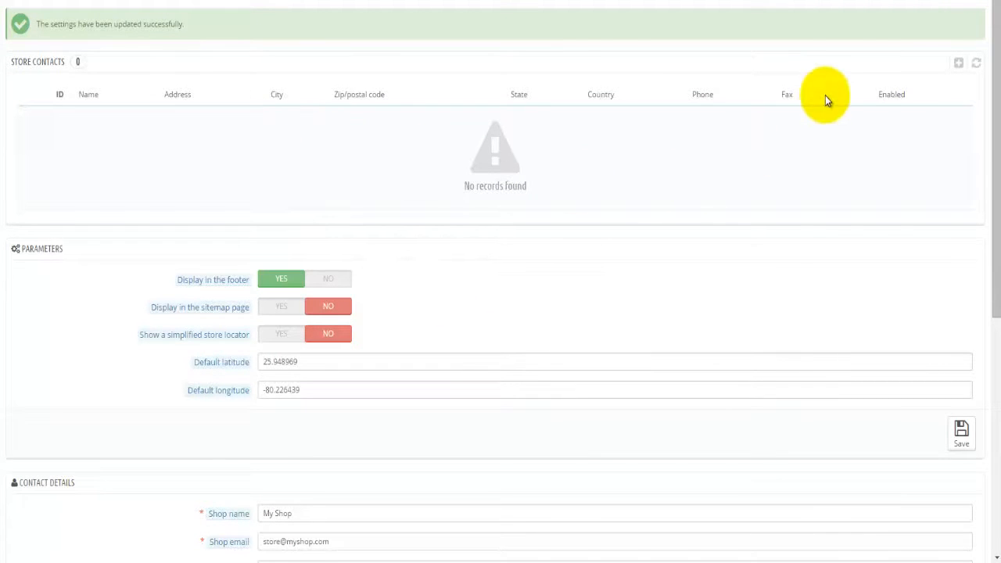
Step: Add a new store contact and enter its name and street address
{"action": "left_click", "coordinate": [958, 62]}
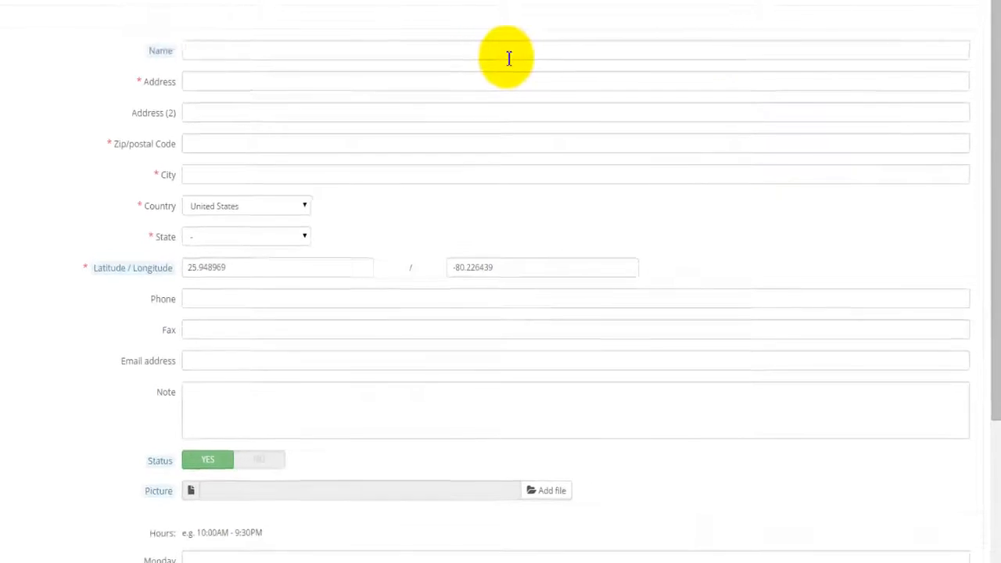
{"action": "left_click", "coordinate": [552, 53]}
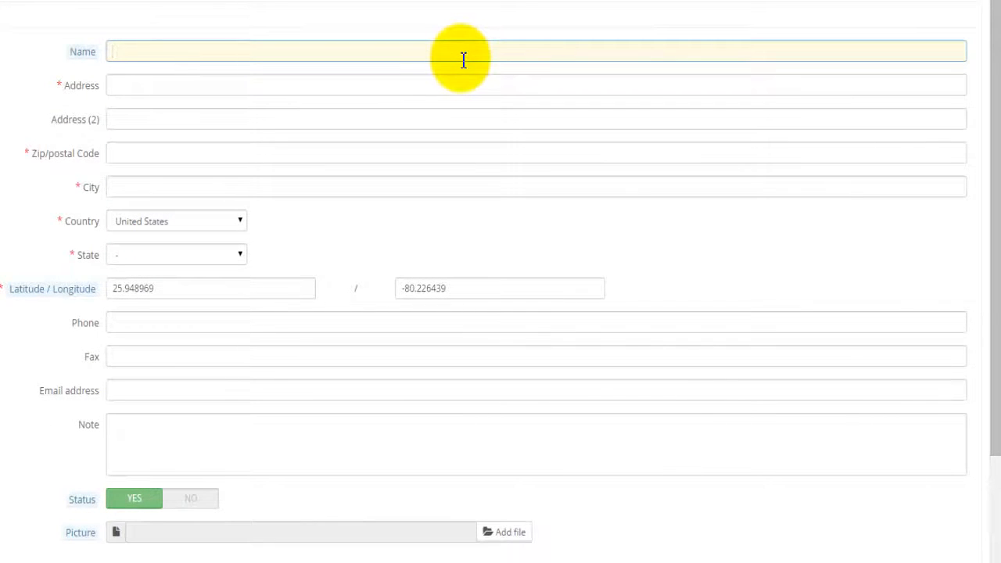
{"action": "type", "text": "John Smith"}
{"action": "key", "text": "Tab"}
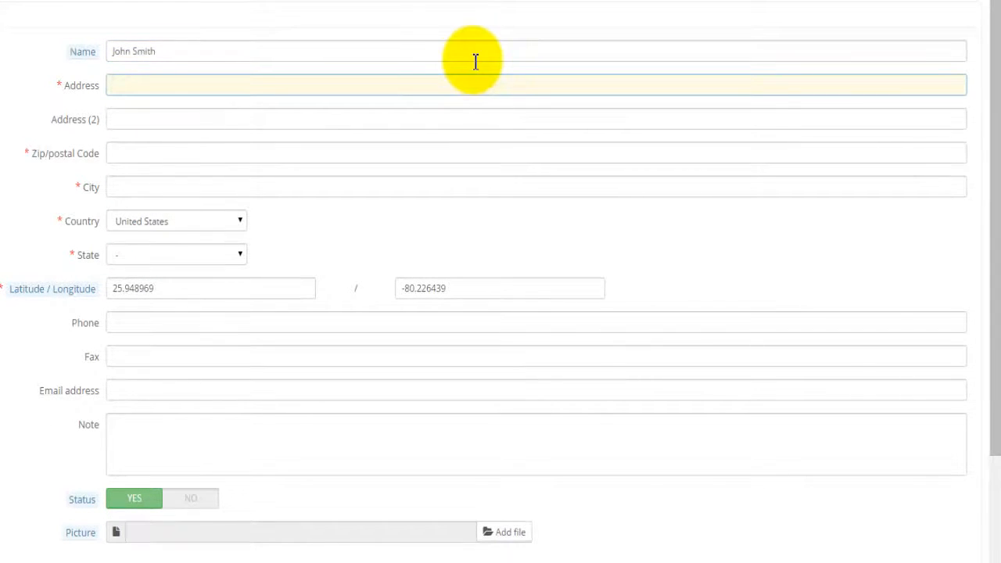
{"action": "type", "text": "123 "}
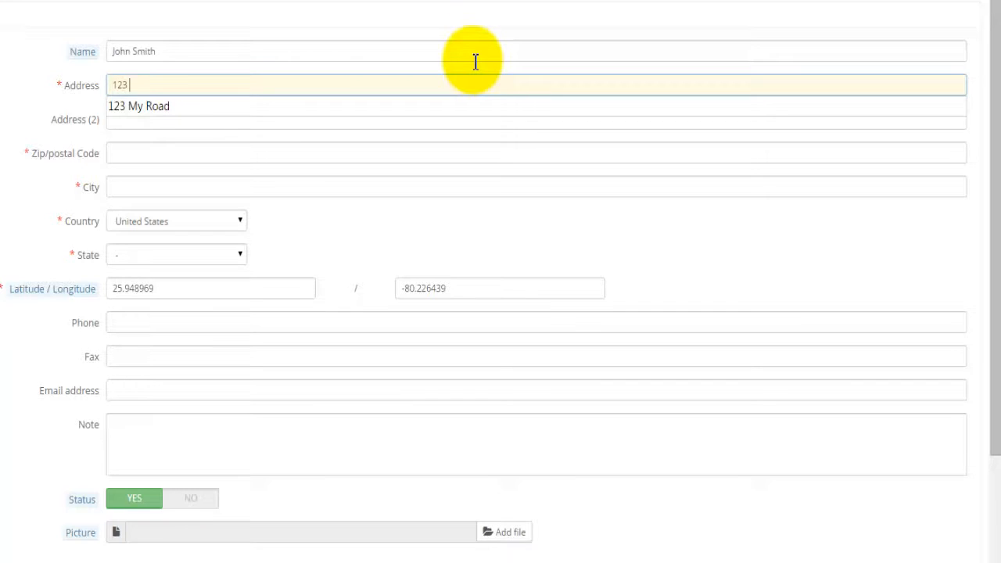
{"action": "type", "text": "My Street"}
{"action": "key", "text": "Tab"}
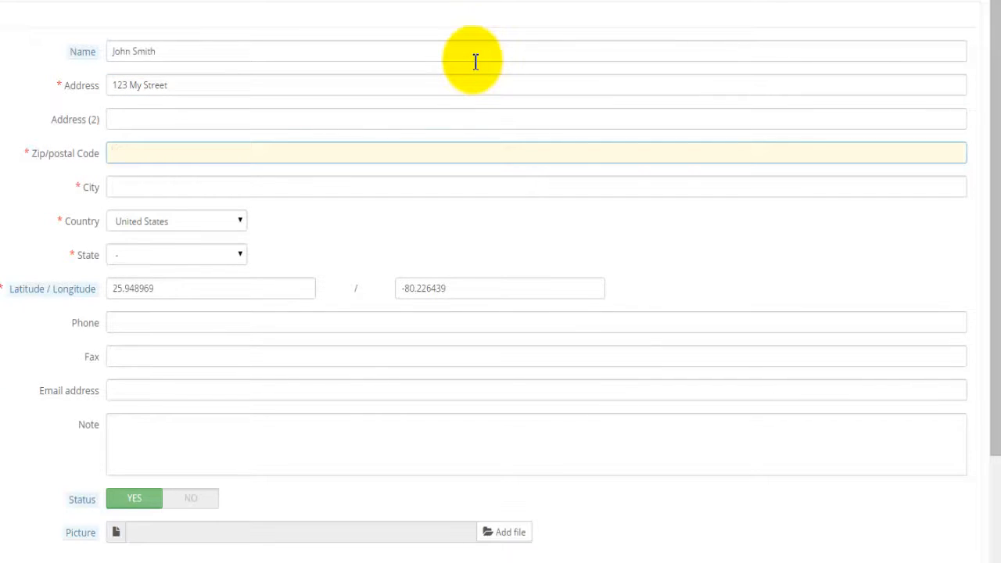
Step: Fill in the new store contact's postal code and city, and select its state
{"action": "type", "text": "90210"}
{"action": "key", "text": "Tab"}
{"action": "type", "text": "L"}
{"action": "key", "text": "Down"}
{"action": "key", "text": "Tab"}
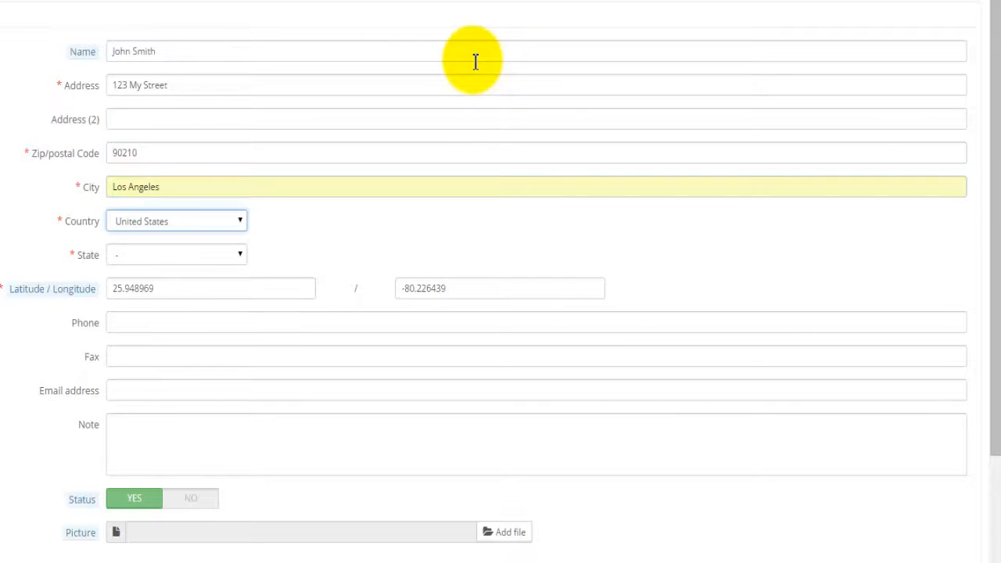
{"action": "key", "text": "Tab"}
{"action": "key", "text": "c"}
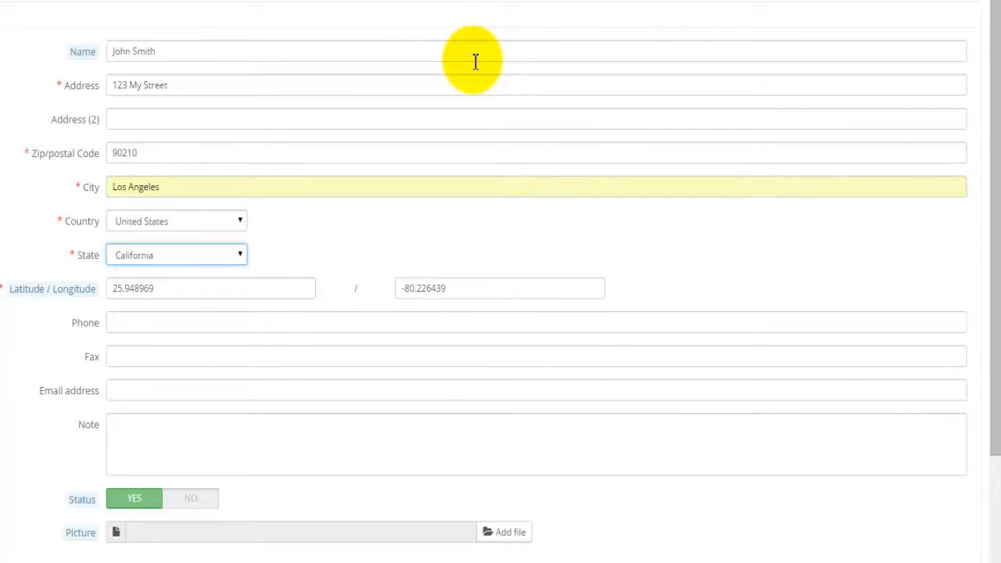
Step: Keep the default coordinates, leave the phone, fax, email, note, picture and opening hours empty, and save the new store contact
{"action": "key", "text": "Tab"}
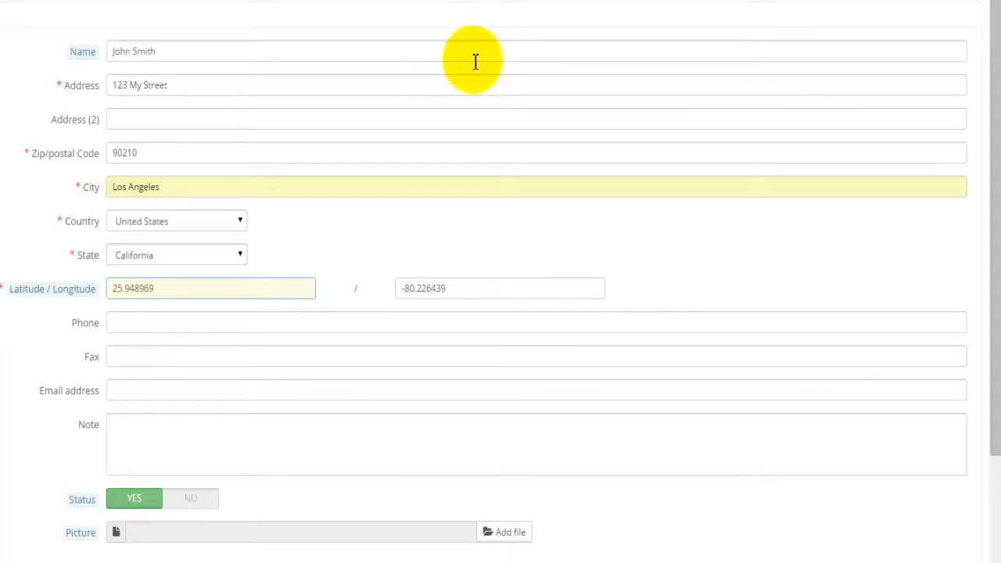
{"action": "key", "text": "Tab"}
{"action": "key", "text": "Tab"}
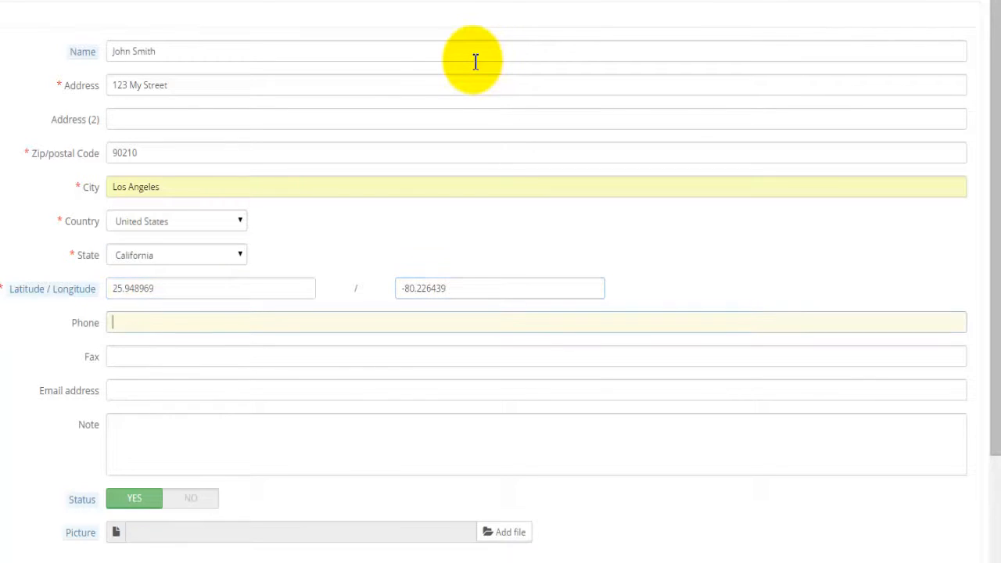
{"action": "key", "text": "Tab"}
{"action": "key", "text": "Tab"}
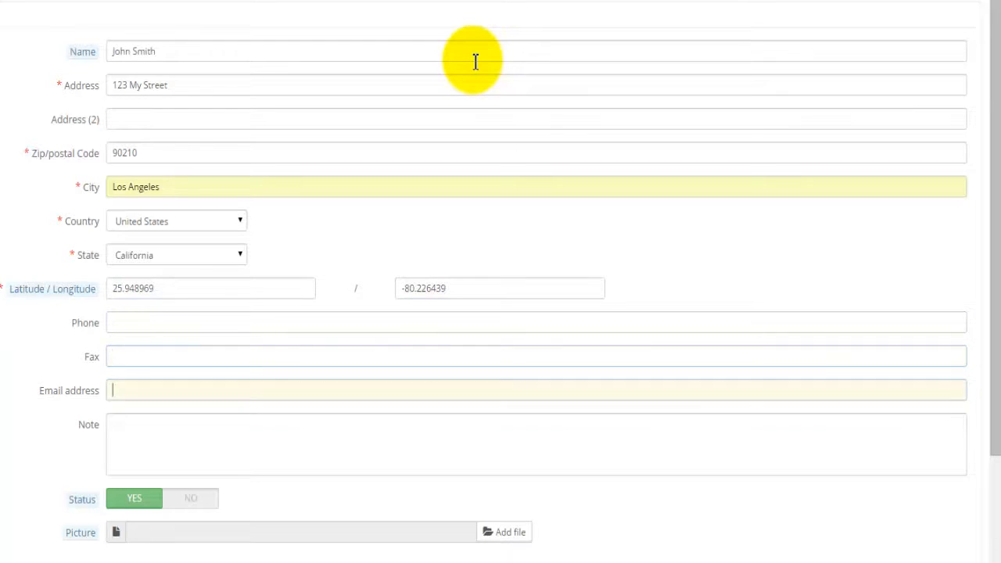
{"action": "key", "text": "Tab"}
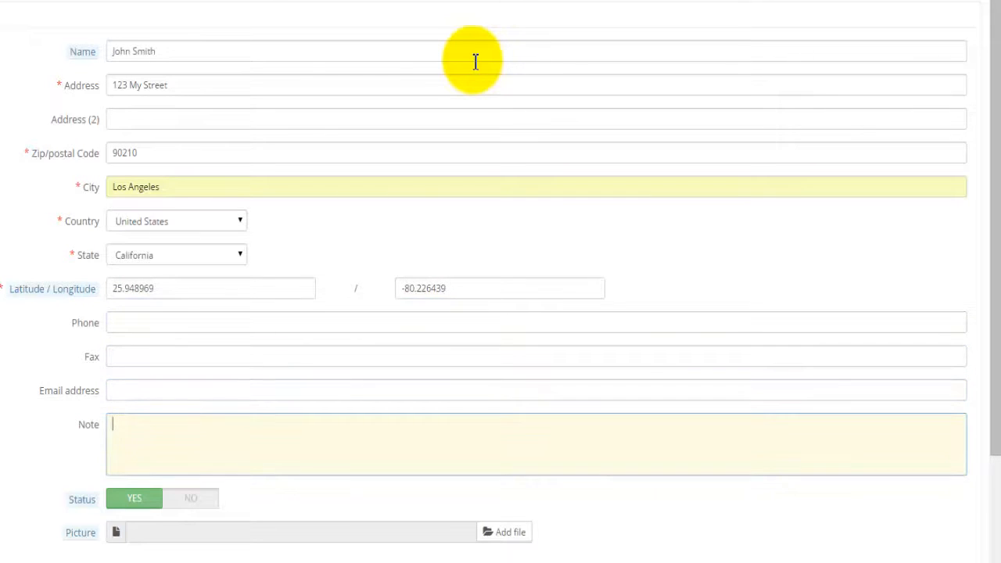
{"action": "scroll", "coordinate": [500, 313], "scroll_direction": "down", "scroll_amount": 2}
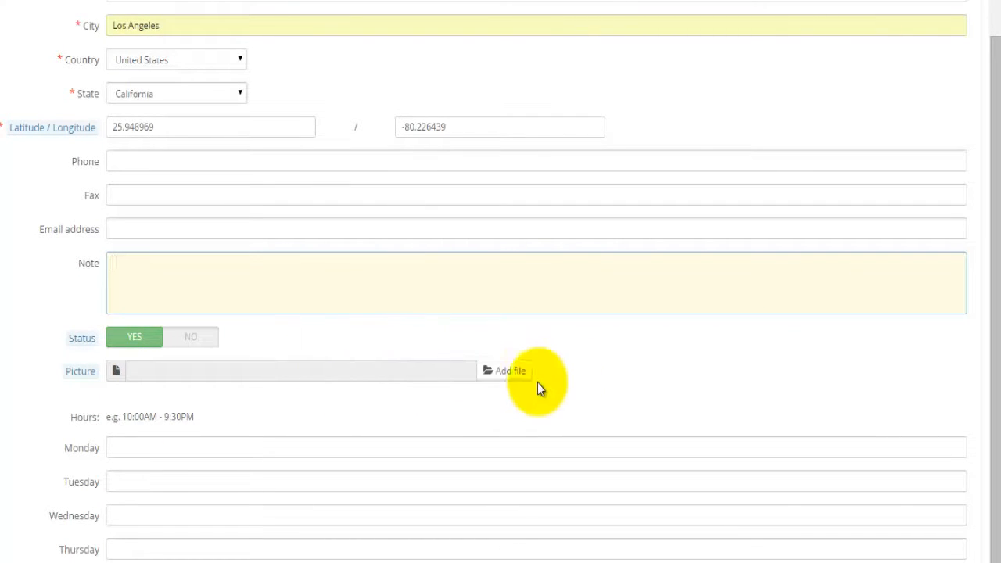
{"action": "scroll", "coordinate": [1, 440], "scroll_direction": "down", "scroll_amount": 2}
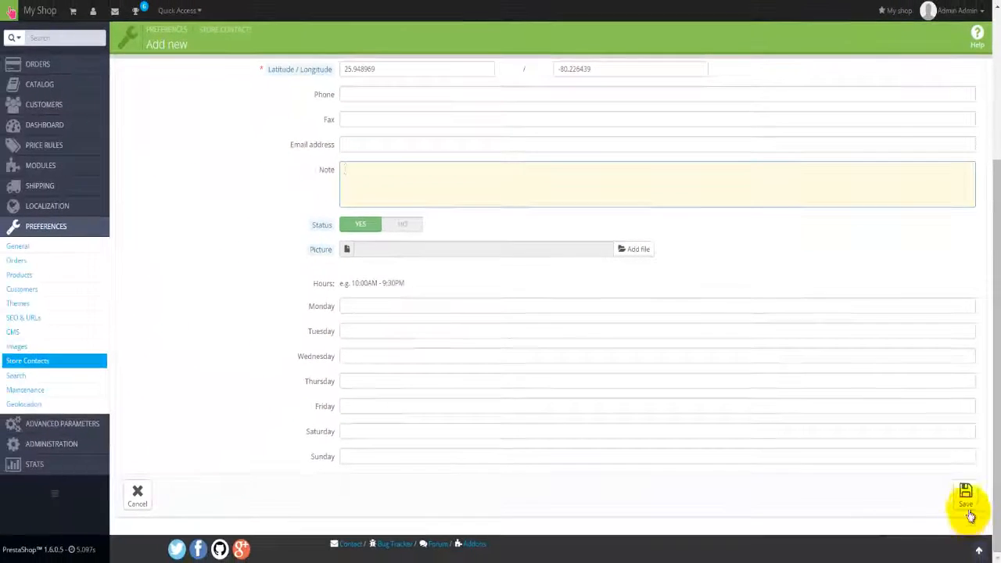
{"action": "left_click", "coordinate": [966, 506]}
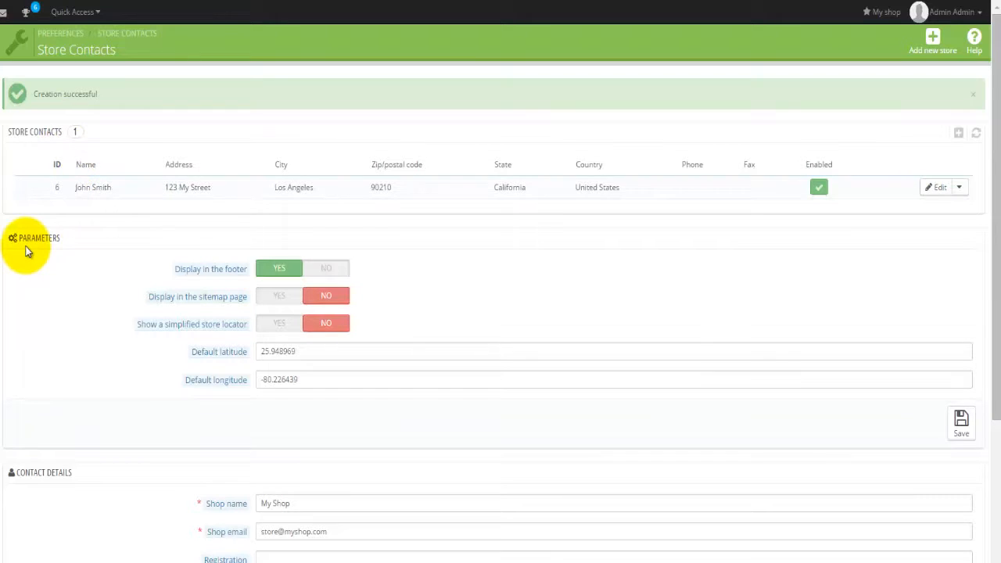
Step: Check the store contact parameters for footer and sitemap display, the simplified store locator, and the default latitude and longitude
{"action": "mouse_move", "coordinate": [187, 276]}
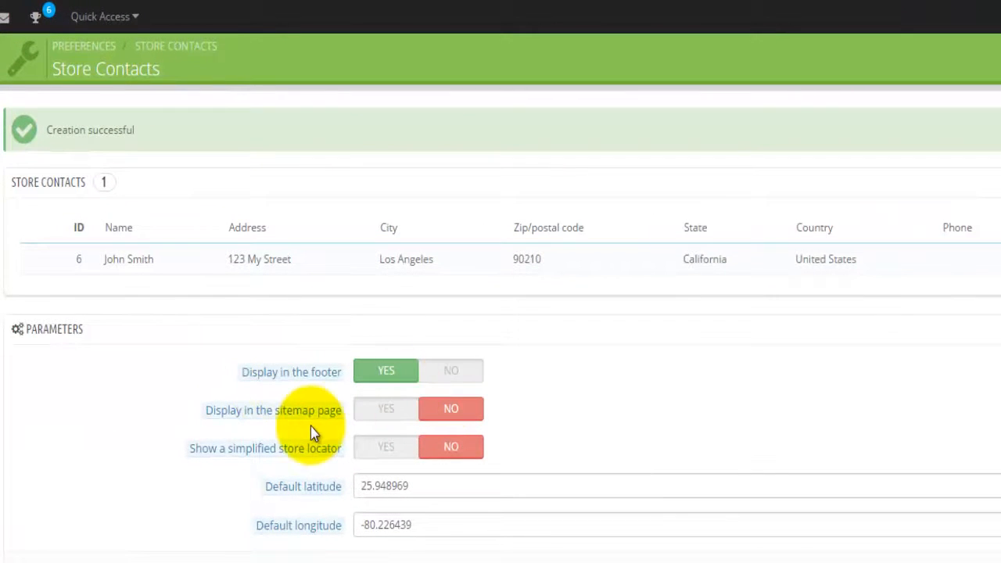
{"action": "mouse_move", "coordinate": [262, 452]}
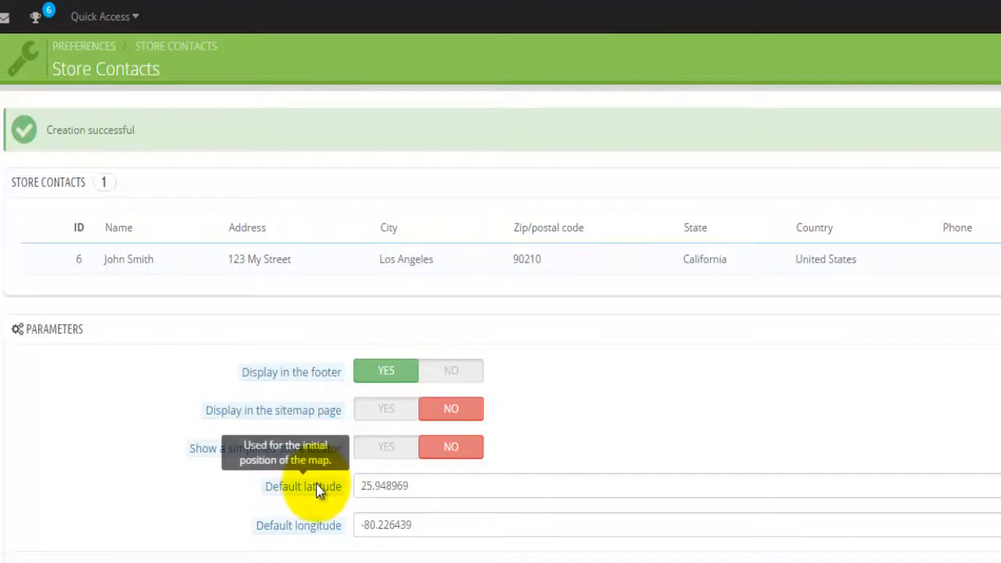
{"action": "mouse_move", "coordinate": [336, 488]}
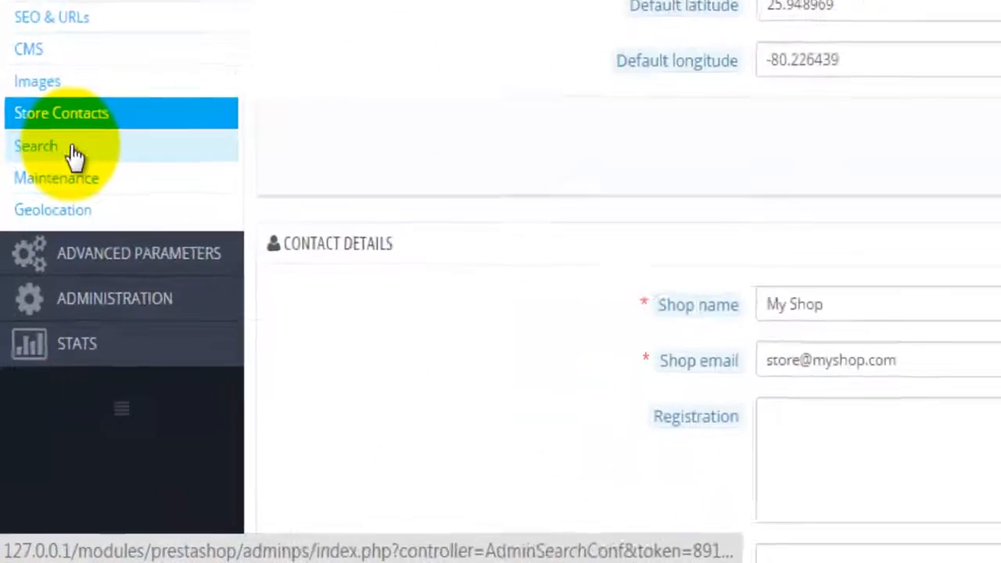
Step: Open the search preferences and examine the indexation, search and product weight settings
{"action": "left_click", "coordinate": [16, 375]}
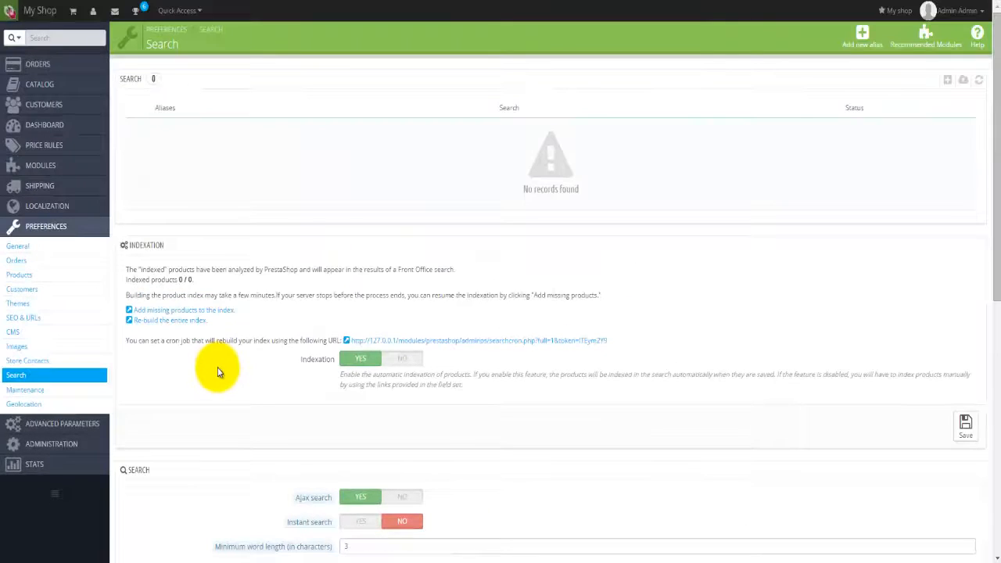
{"action": "scroll", "coordinate": [217, 371], "scroll_direction": "down", "scroll_amount": 2}
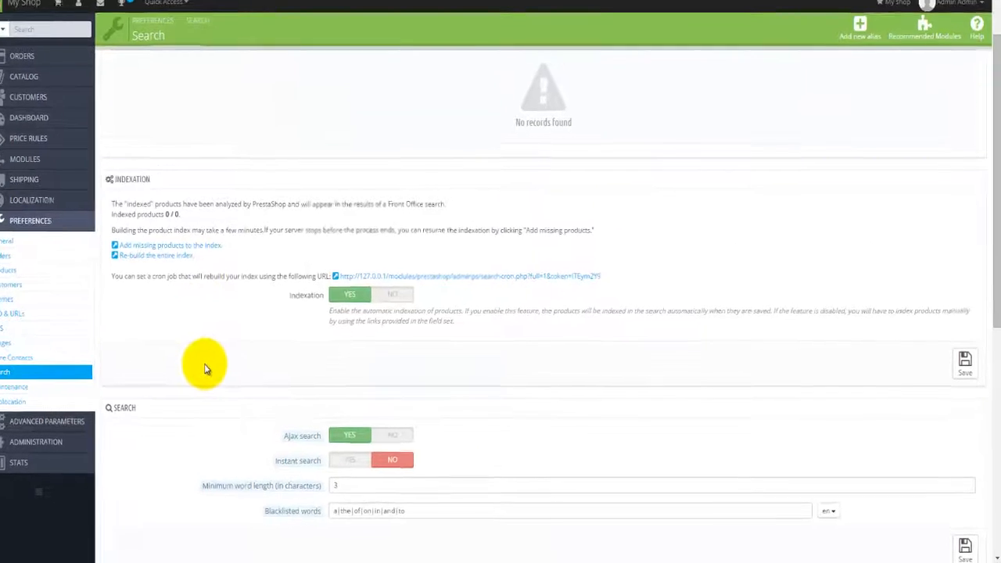
{"action": "scroll", "coordinate": [218, 364], "scroll_direction": "down", "scroll_amount": 2}
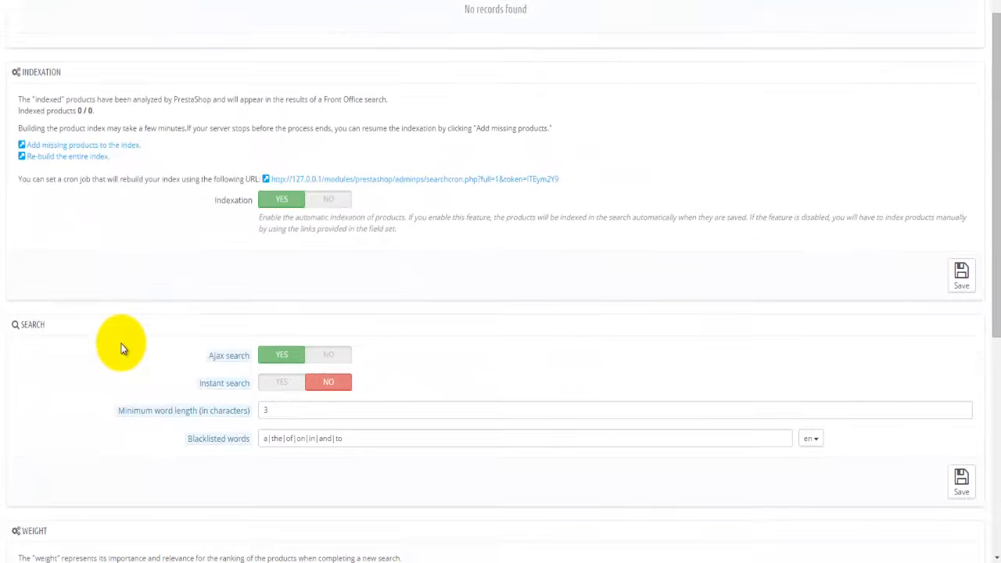
{"action": "scroll", "coordinate": [121, 343], "scroll_direction": "down", "scroll_amount": 4}
{"action": "scroll", "coordinate": [123, 344], "scroll_direction": "up", "scroll_amount": 3}
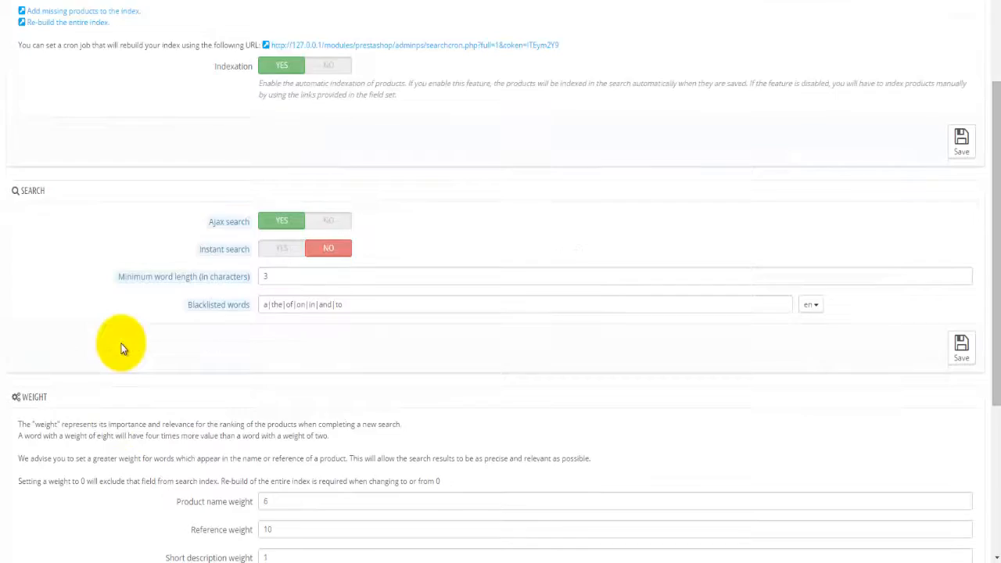
{"action": "scroll", "coordinate": [123, 347], "scroll_direction": "down", "scroll_amount": 1}
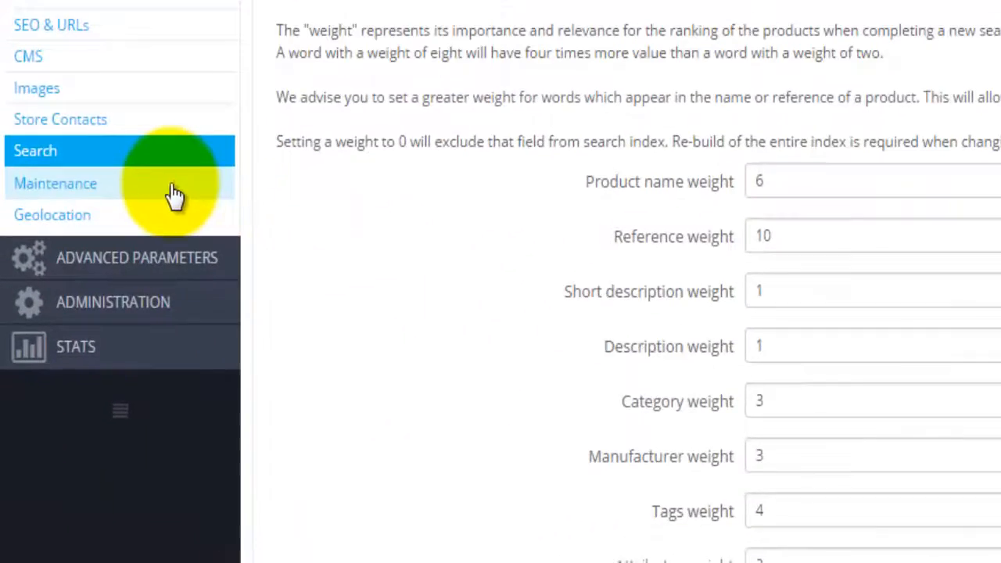
Step: Check the shop enabling and maintenance IP settings in the maintenance preferences, and open the geolocation preferences
{"action": "left_click", "coordinate": [98, 376]}
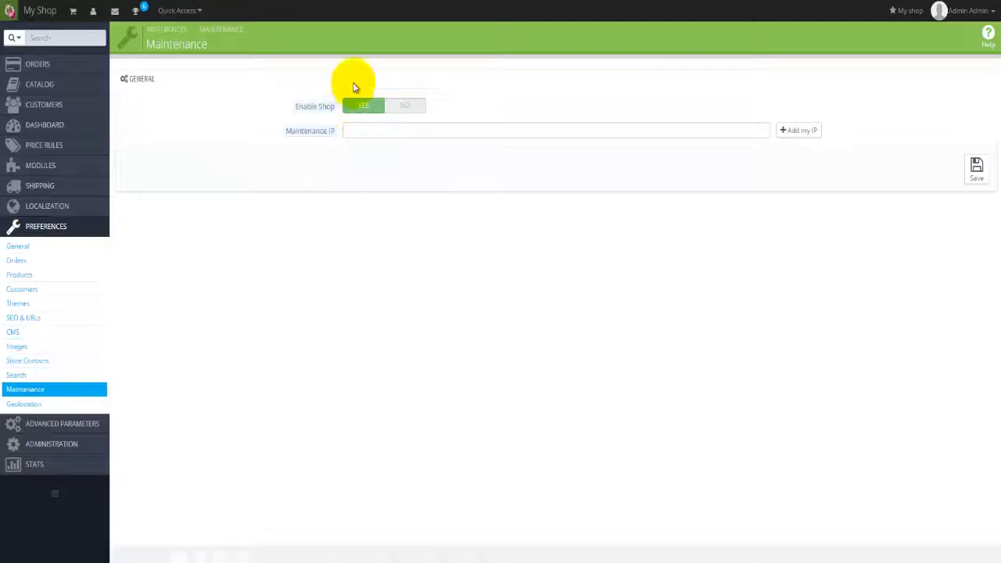
{"action": "left_click", "coordinate": [29, 354]}
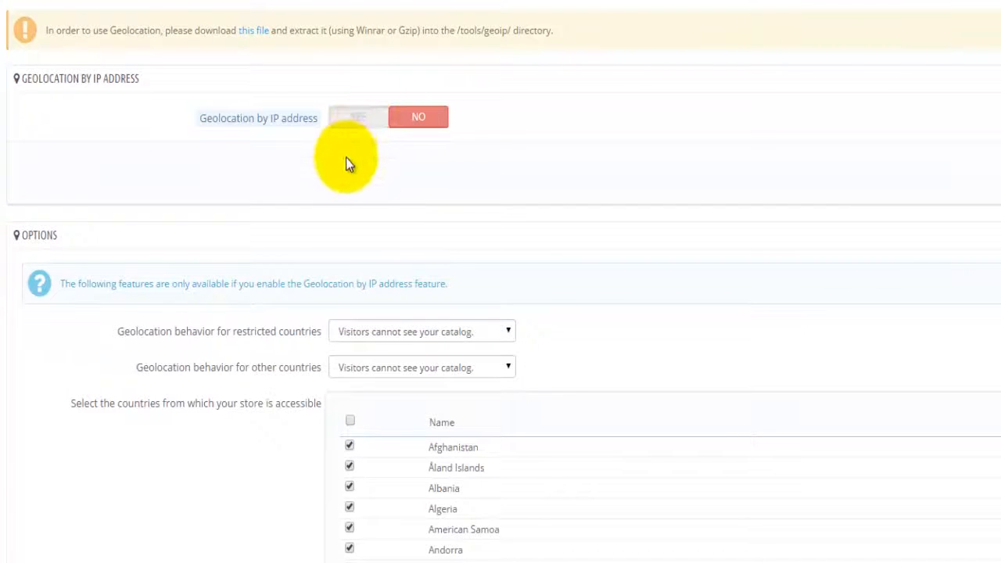
Step: Set the geolocation behavior for both restricted and other countries to "Visitors can see your catalog but cannot place an order."
{"action": "scroll", "coordinate": [319, 186], "scroll_direction": "down", "scroll_amount": 1}
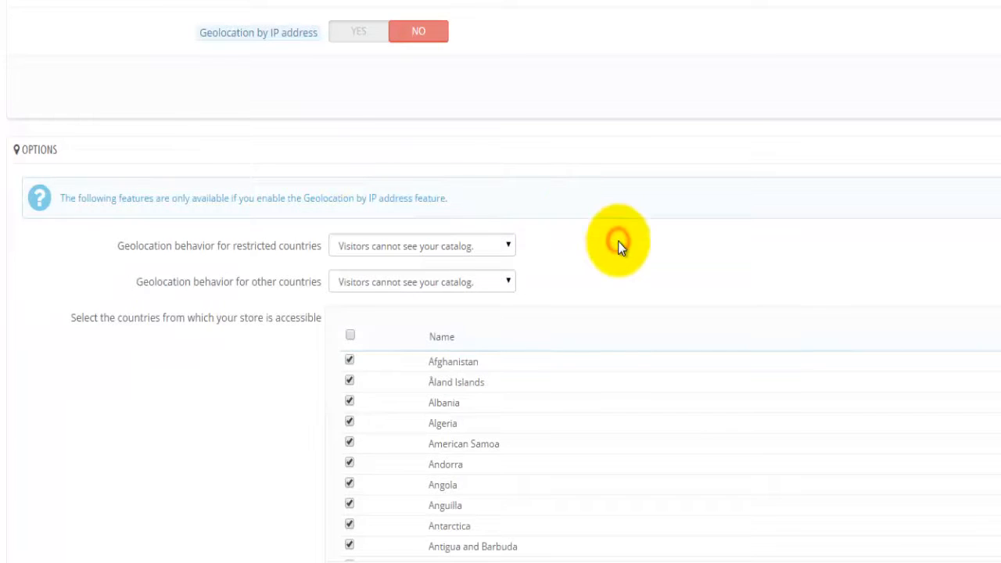
{"action": "scroll", "coordinate": [618, 241], "scroll_direction": "down", "scroll_amount": 1}
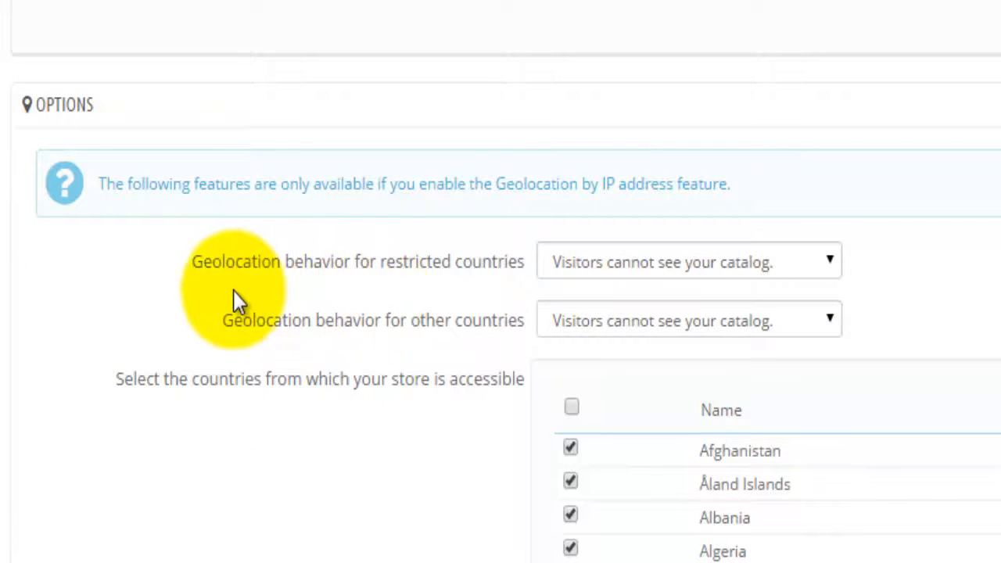
{"action": "left_click", "coordinate": [722, 264]}
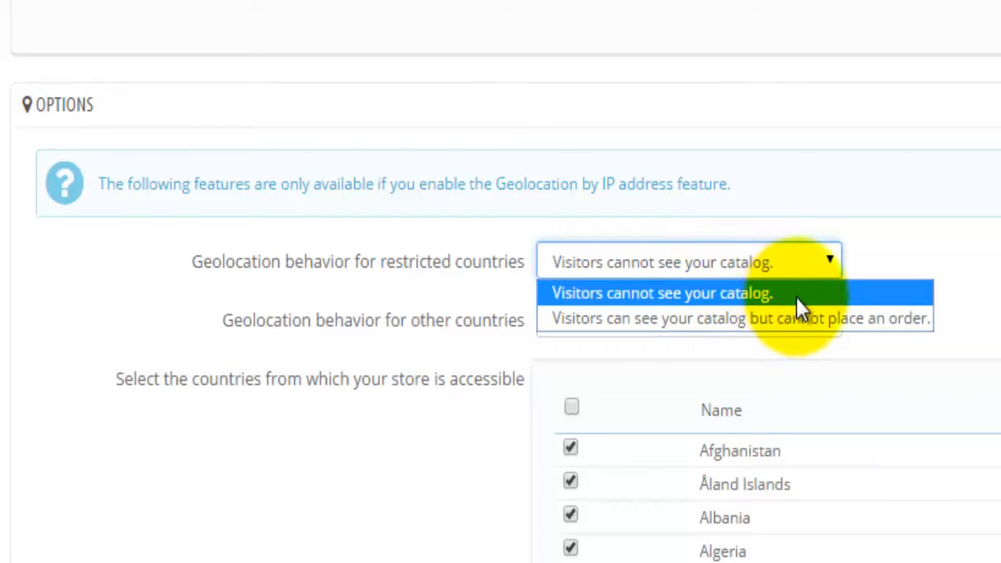
{"action": "left_click", "coordinate": [883, 318]}
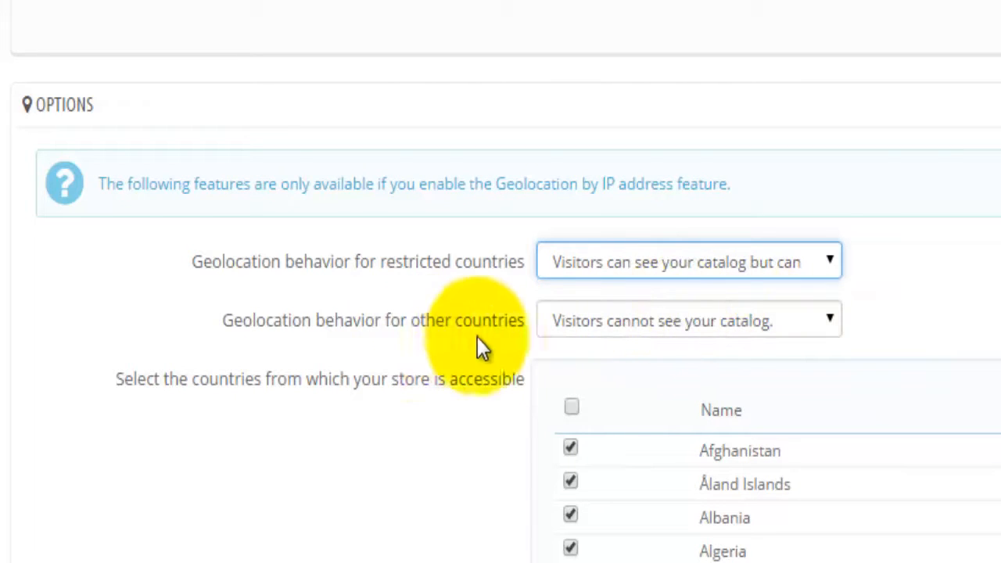
{"action": "left_click", "coordinate": [666, 329]}
{"action": "left_click", "coordinate": [770, 404]}
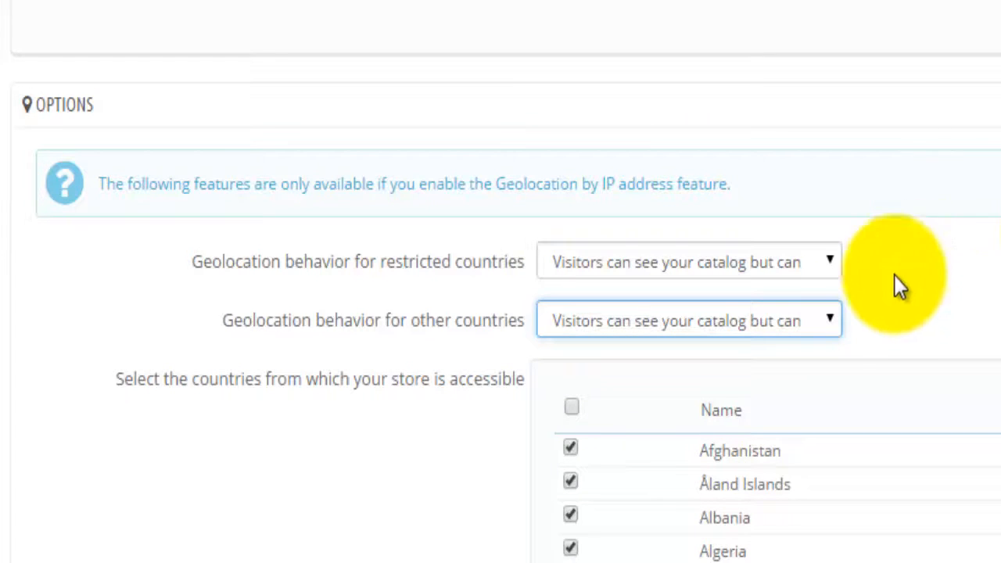
{"action": "left_click", "coordinate": [830, 322]}
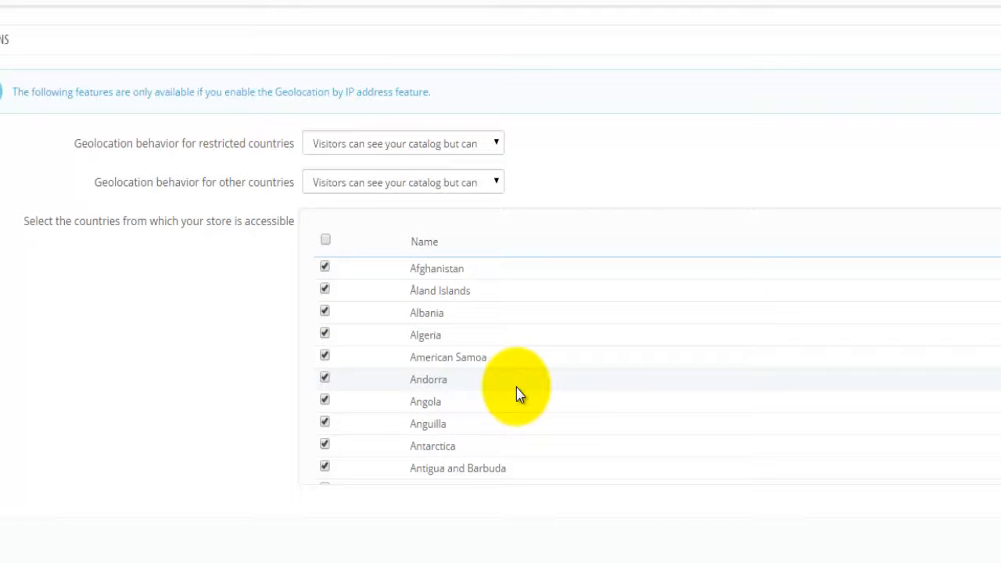
Step: Deselect all countries, make the store accessible only from Australia, and save the geolocation options
{"action": "left_click", "coordinate": [324, 240]}
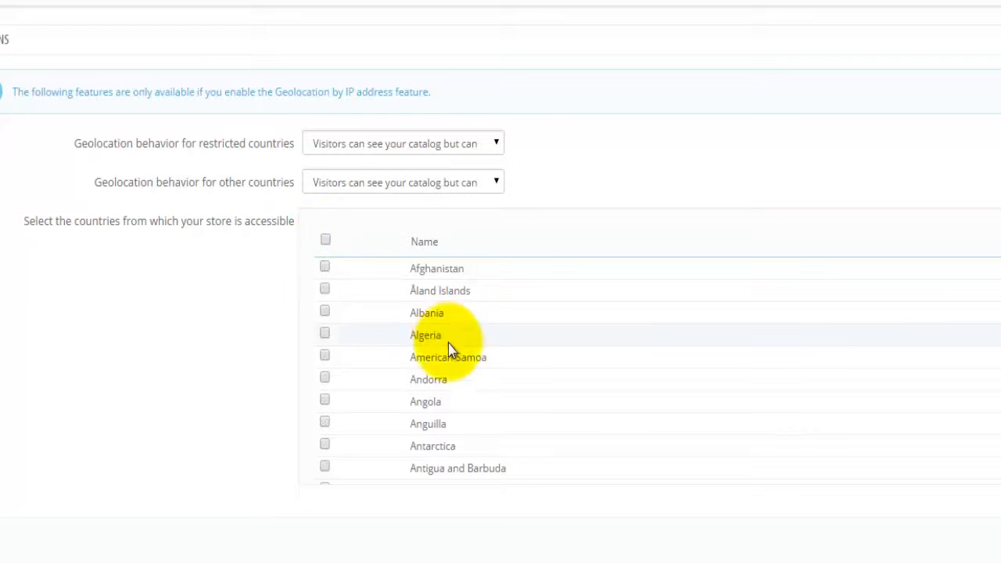
{"action": "scroll", "coordinate": [450, 352], "scroll_direction": "down", "scroll_amount": 1}
{"action": "scroll", "coordinate": [335, 372], "scroll_direction": "down", "scroll_amount": 1}
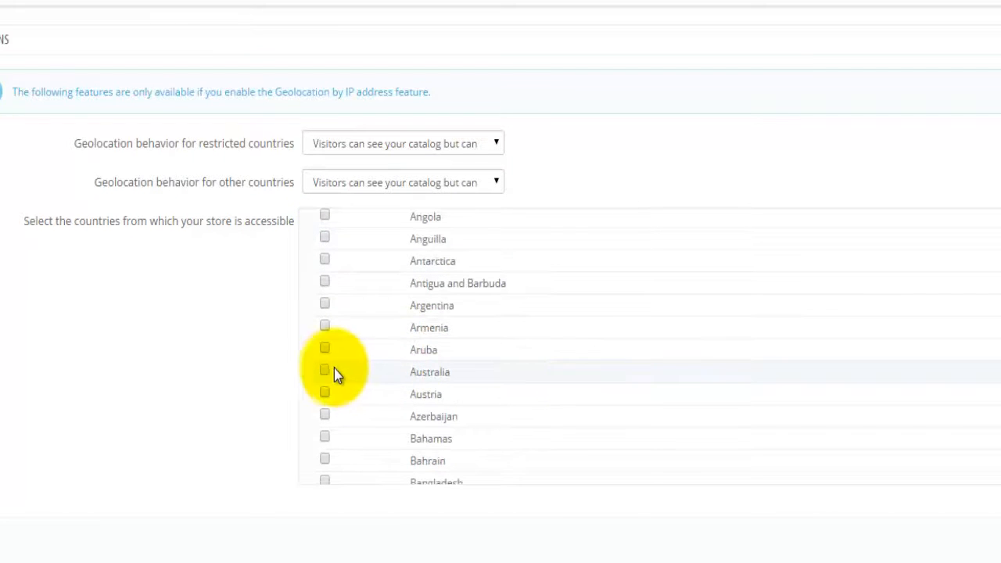
{"action": "left_click", "coordinate": [326, 373]}
{"action": "left_click", "coordinate": [983, 443]}
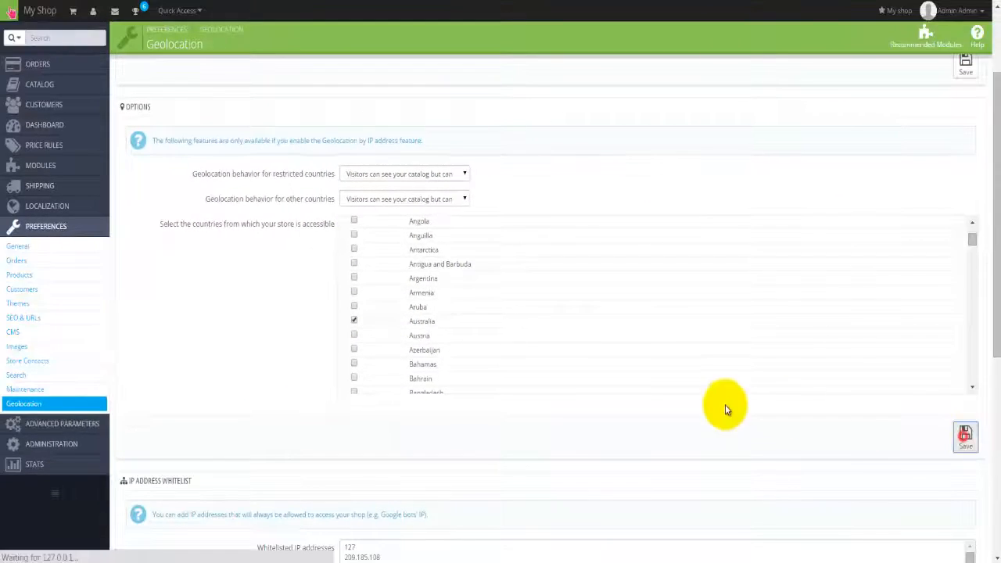
Step: Examine the whitelisted IP addresses in the geolocation preferences and look at the administration pages on offer
{"action": "scroll", "coordinate": [256, 437], "scroll_direction": "down", "scroll_amount": 5}
{"action": "scroll", "coordinate": [256, 434], "scroll_direction": "down", "scroll_amount": 2}
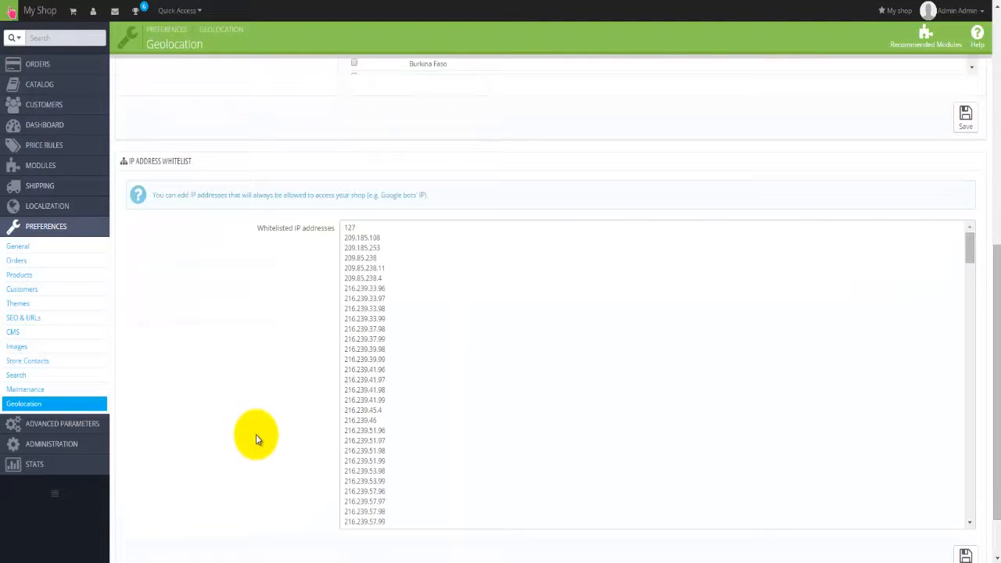
{"action": "scroll", "coordinate": [256, 434], "scroll_direction": "up", "scroll_amount": 2}
{"action": "scroll", "coordinate": [256, 434], "scroll_direction": "up", "scroll_amount": 2}
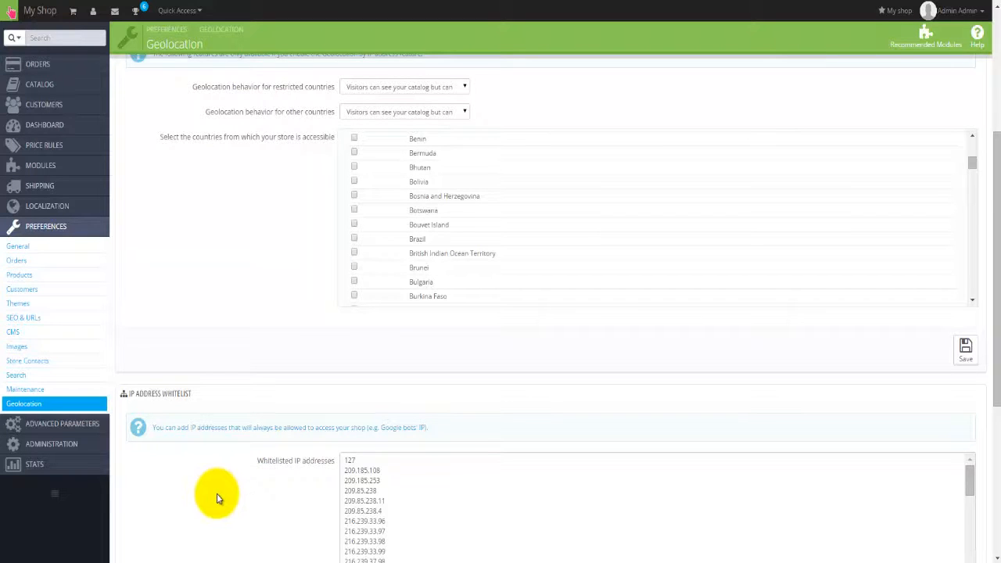
{"action": "mouse_move", "coordinate": [71, 445]}
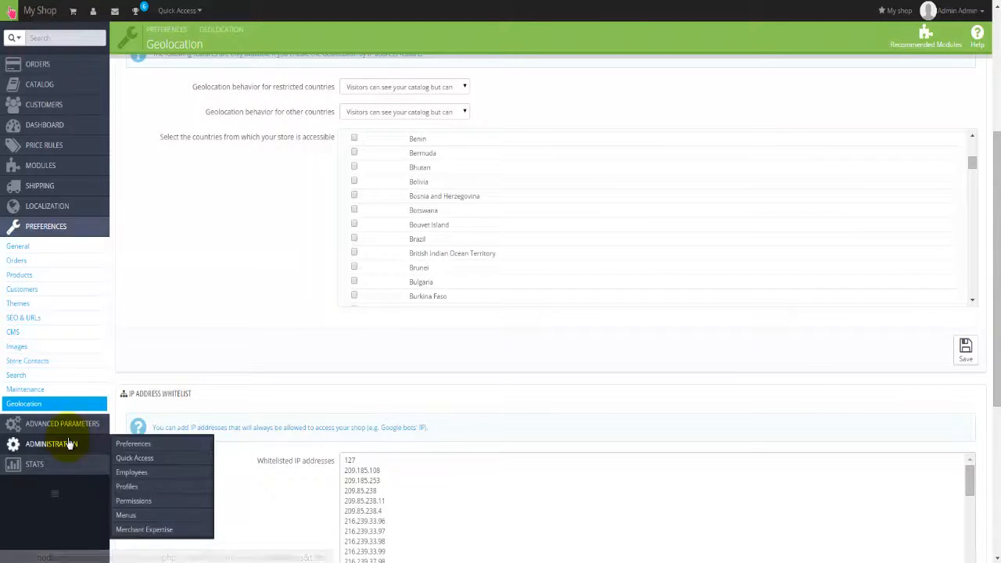